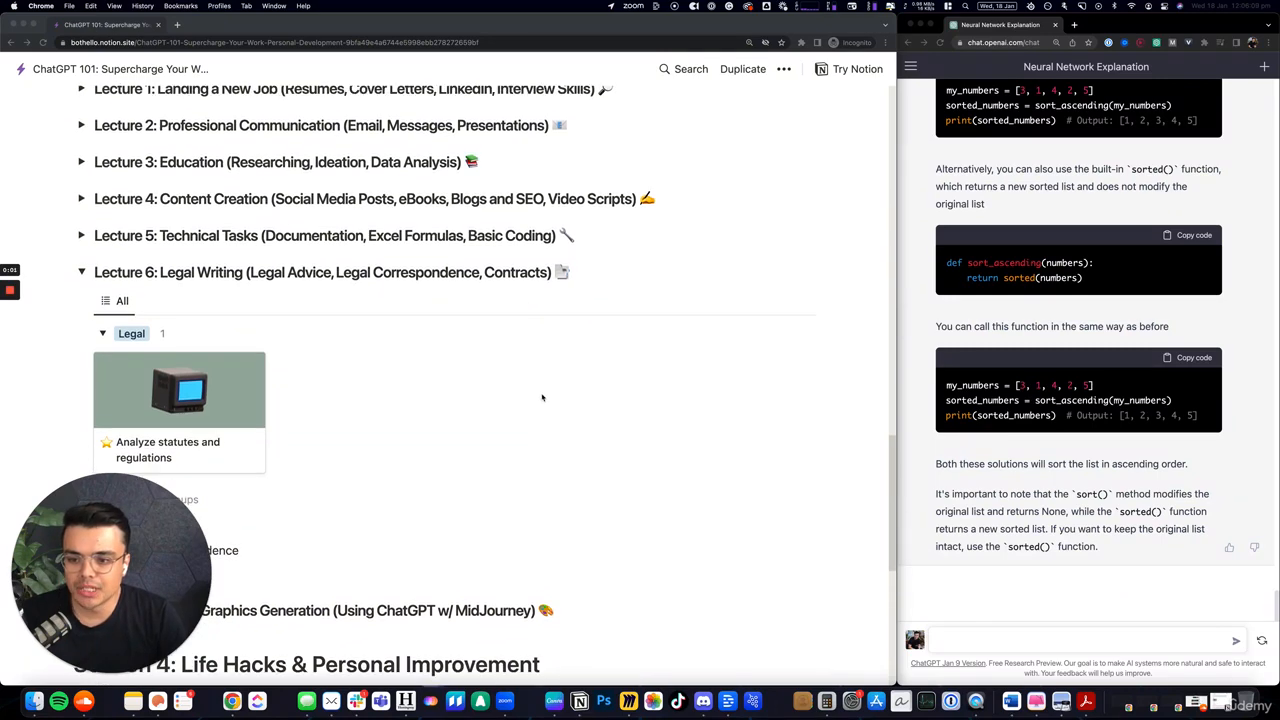
scroll(542, 397, "up", 2)
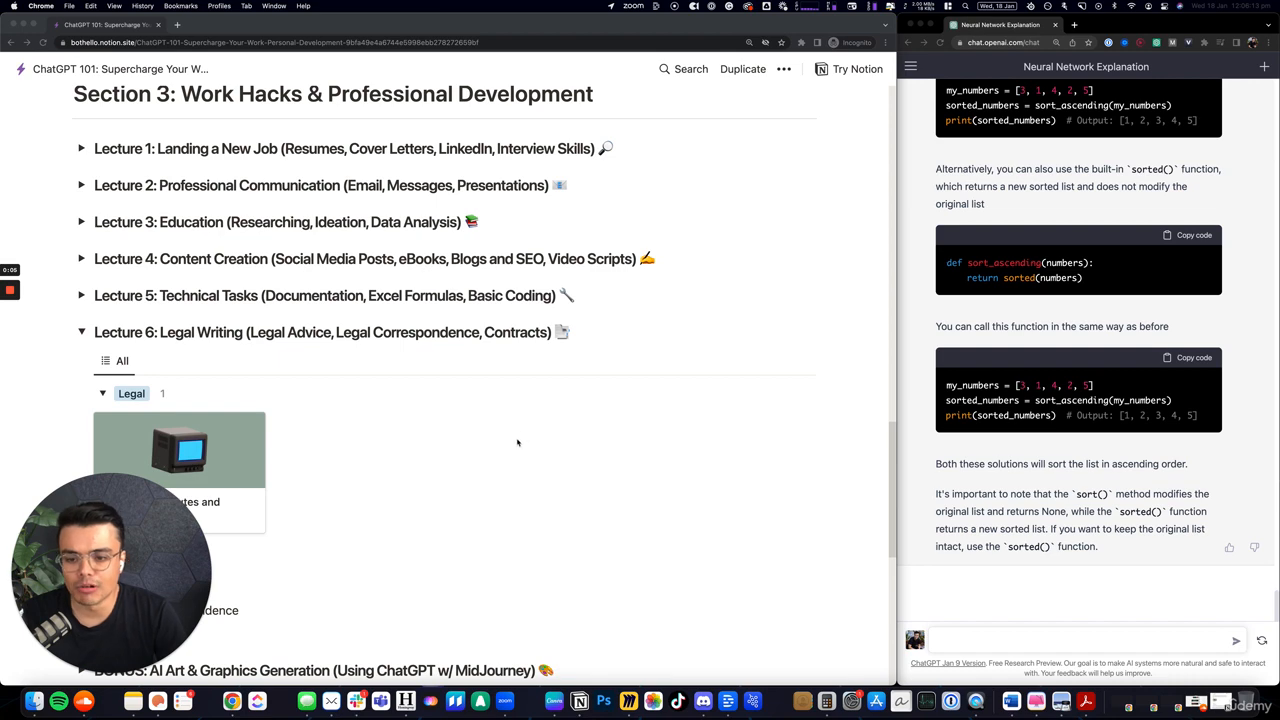
scroll(517, 442, "down", 2)
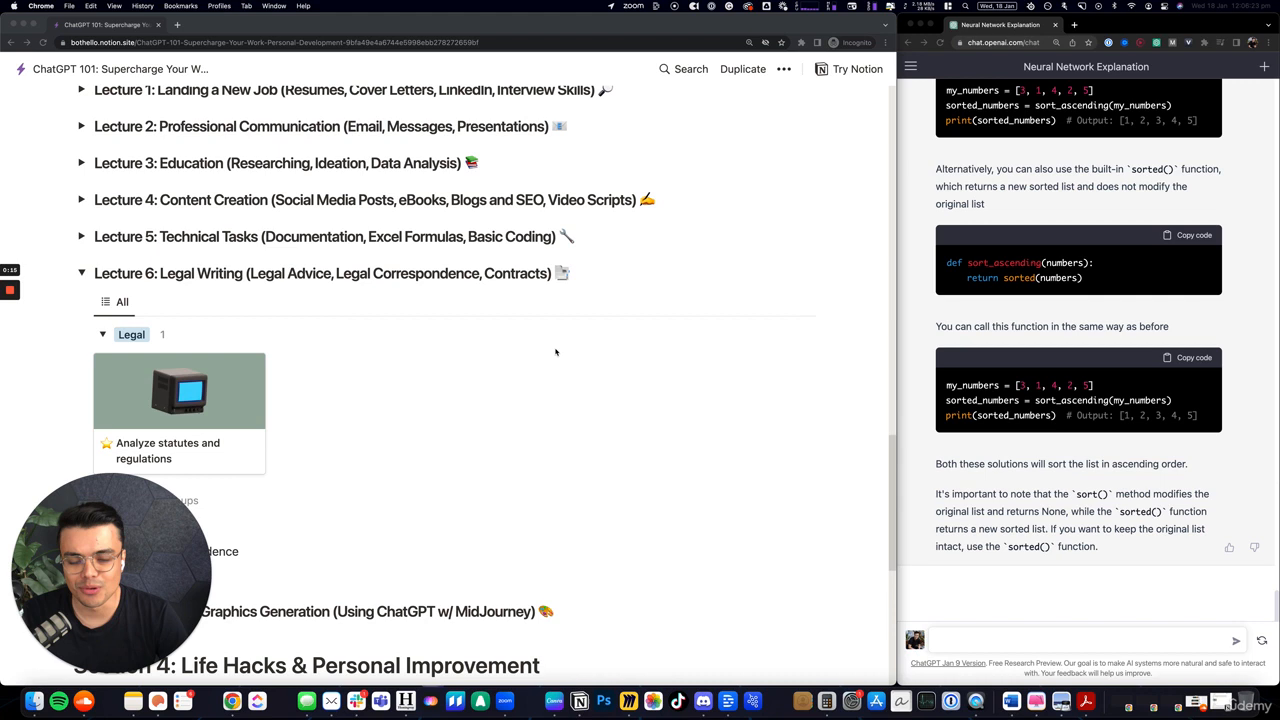
scroll(390, 420, "down", 1)
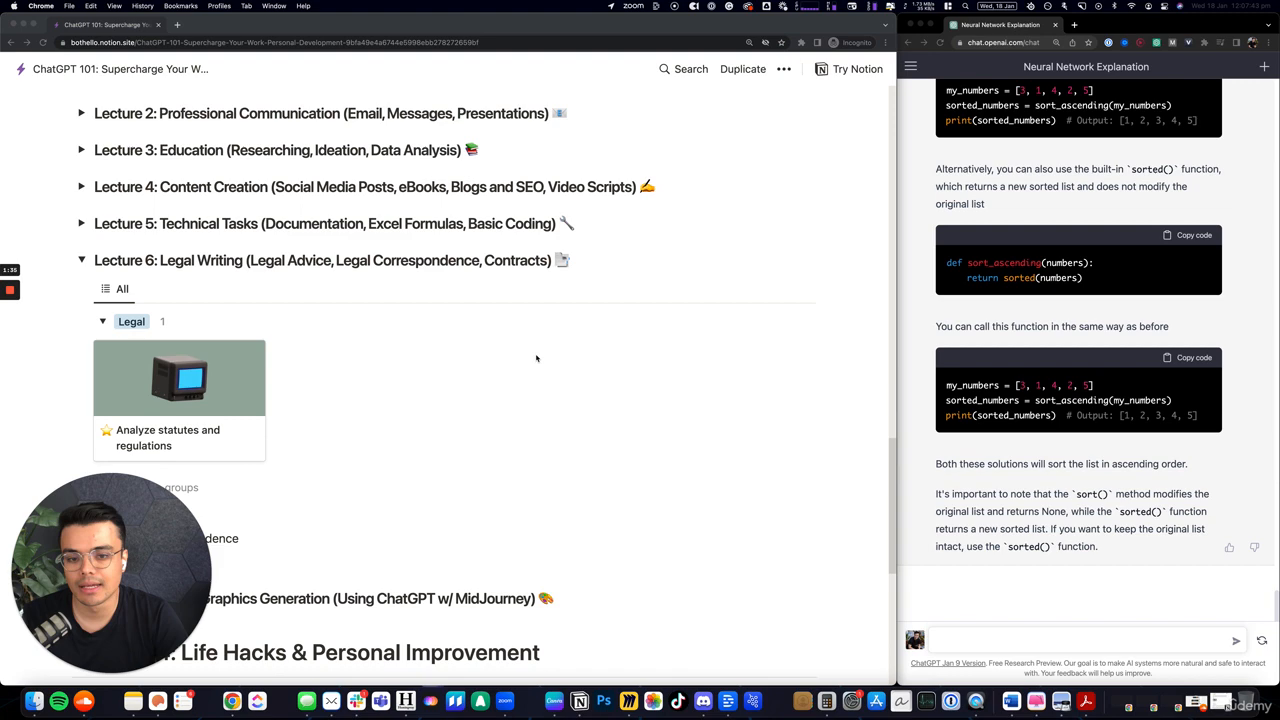
scroll(536, 362, "down", 1)
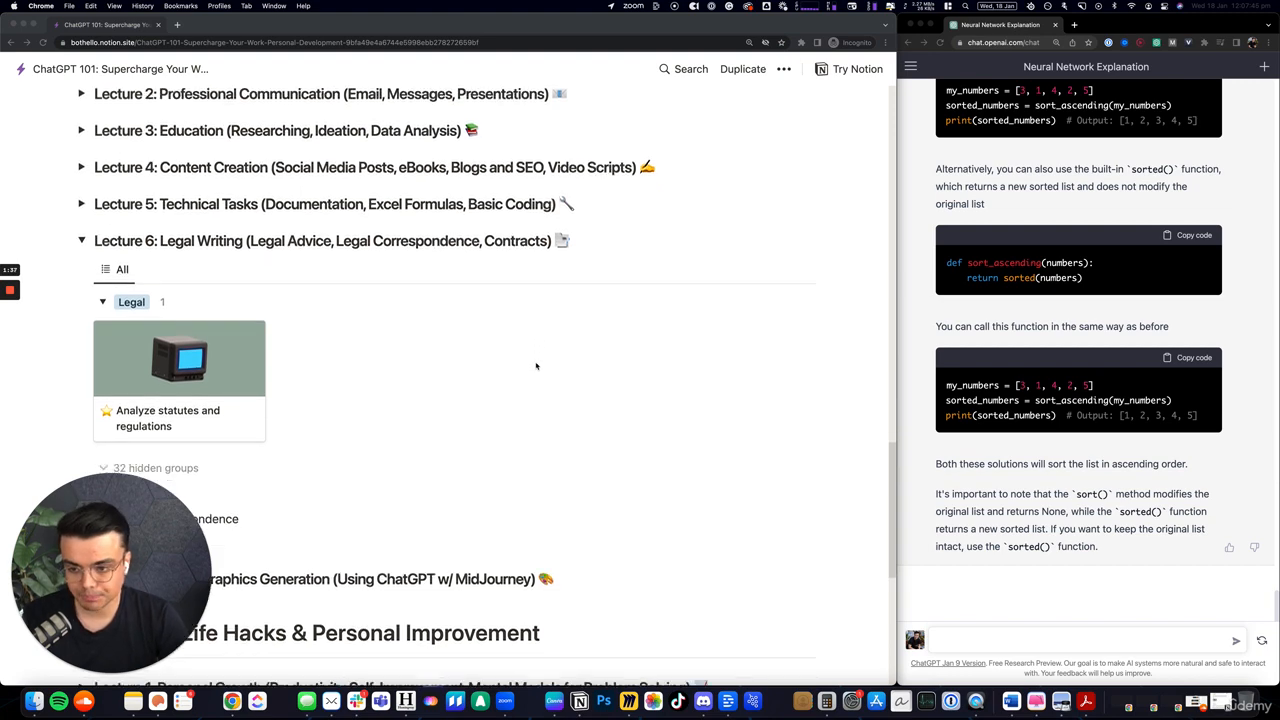
scroll(520, 366, "down", 1)
scroll(500, 366, "down", 3)
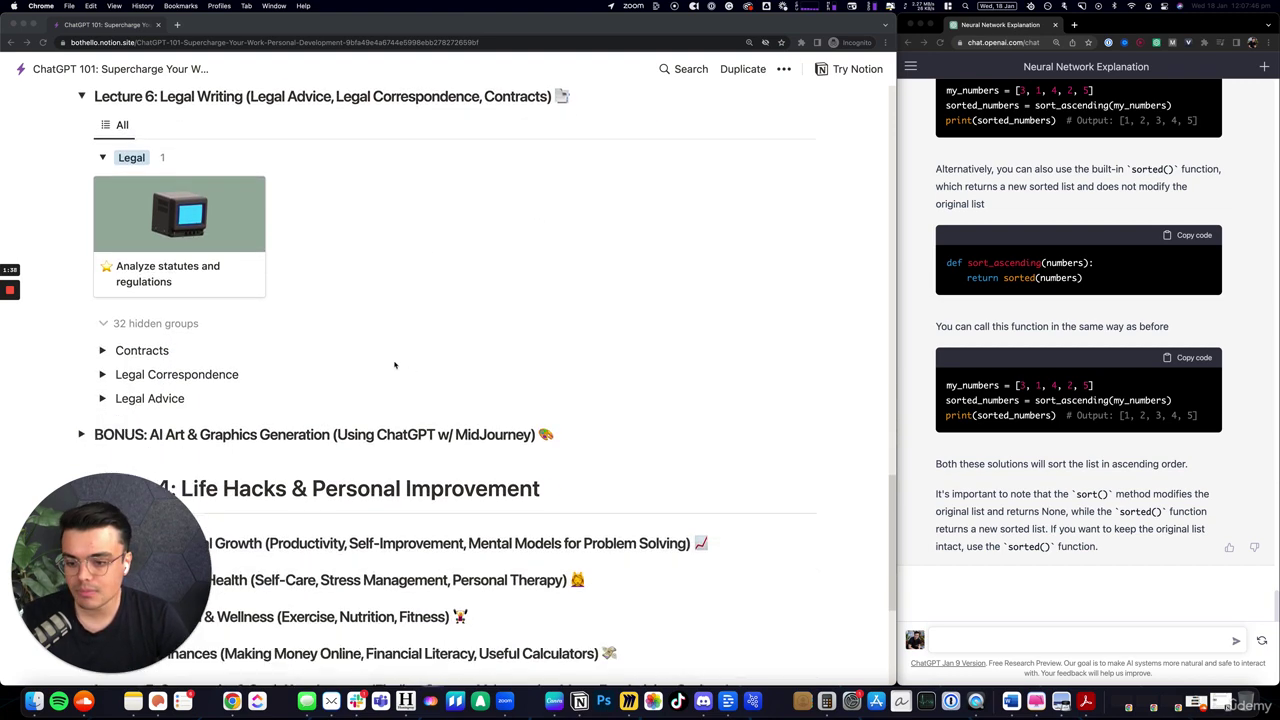
- Browse the Contracts, Legal Correspondence and Legal Advice prompt groups in the lecture list
left_click(104, 351)
scroll(335, 378, "down", 3)
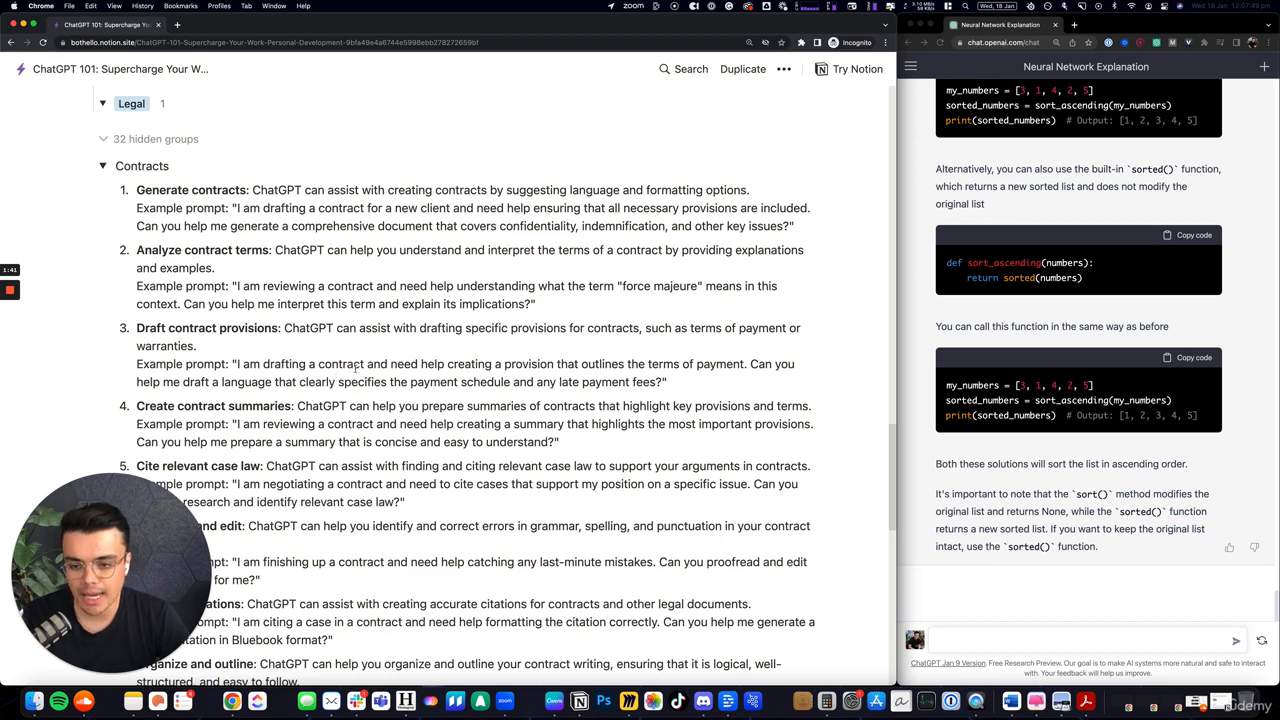
scroll(356, 367, "down", 3)
scroll(358, 365, "up", 2)
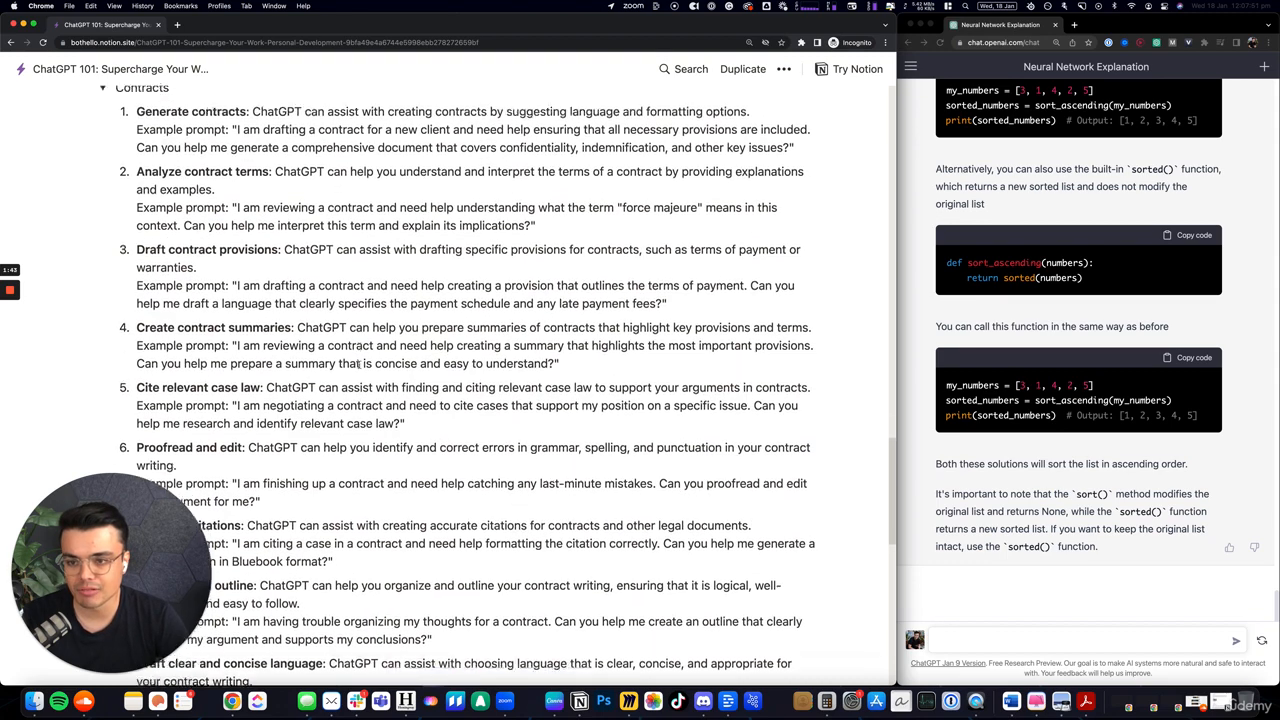
left_click(102, 105)
left_click(103, 129)
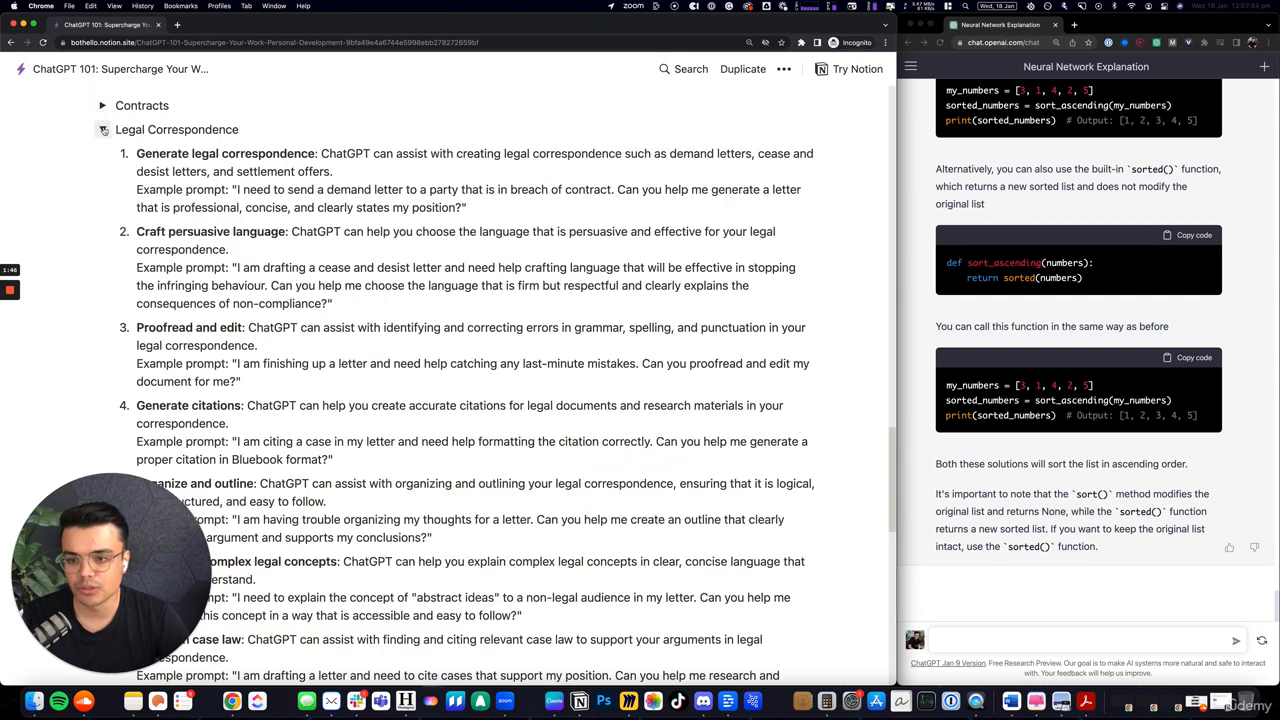
left_click(103, 129)
left_click(102, 186)
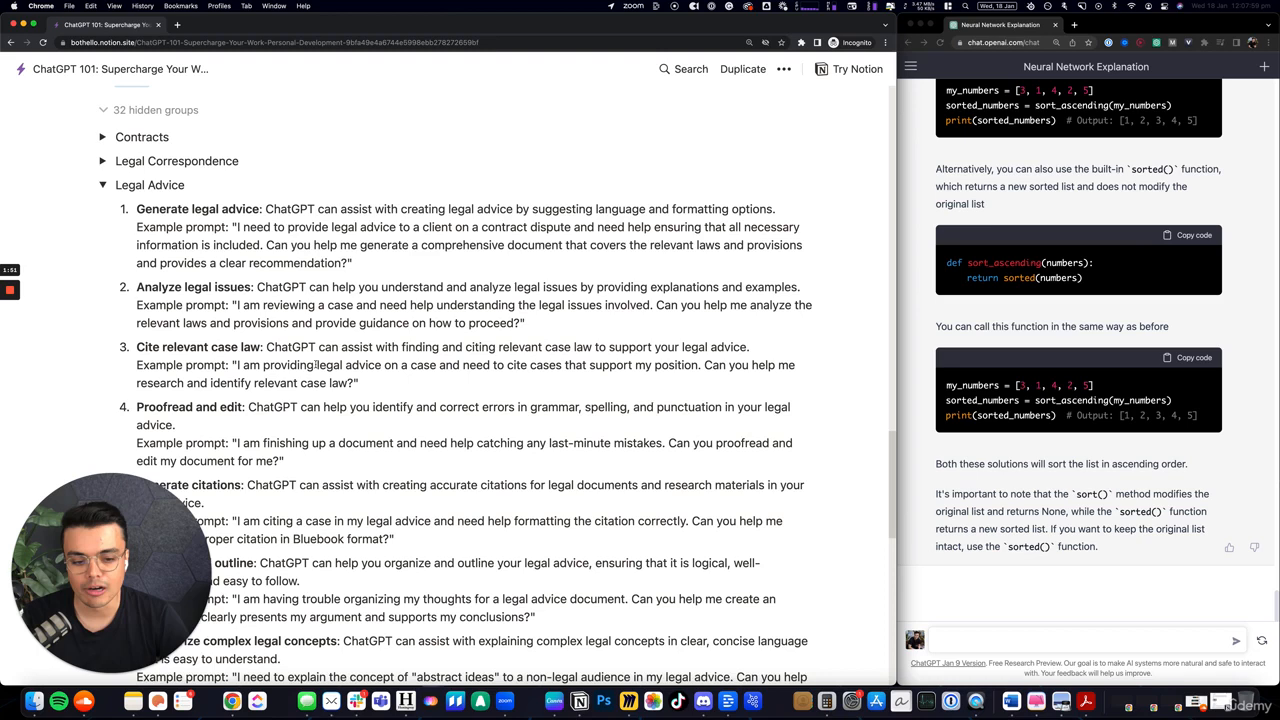
scroll(315, 363, "down", 1)
scroll(315, 363, "down", 1)
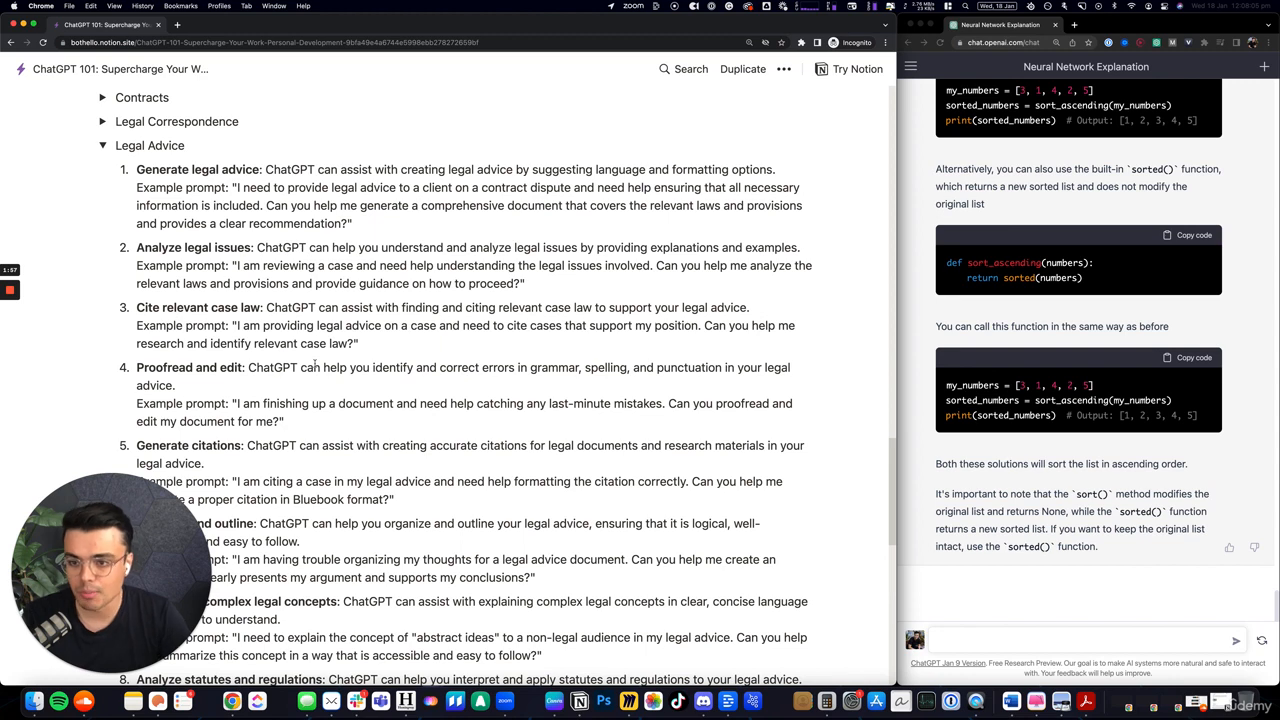
scroll(402, 270, "down", 2)
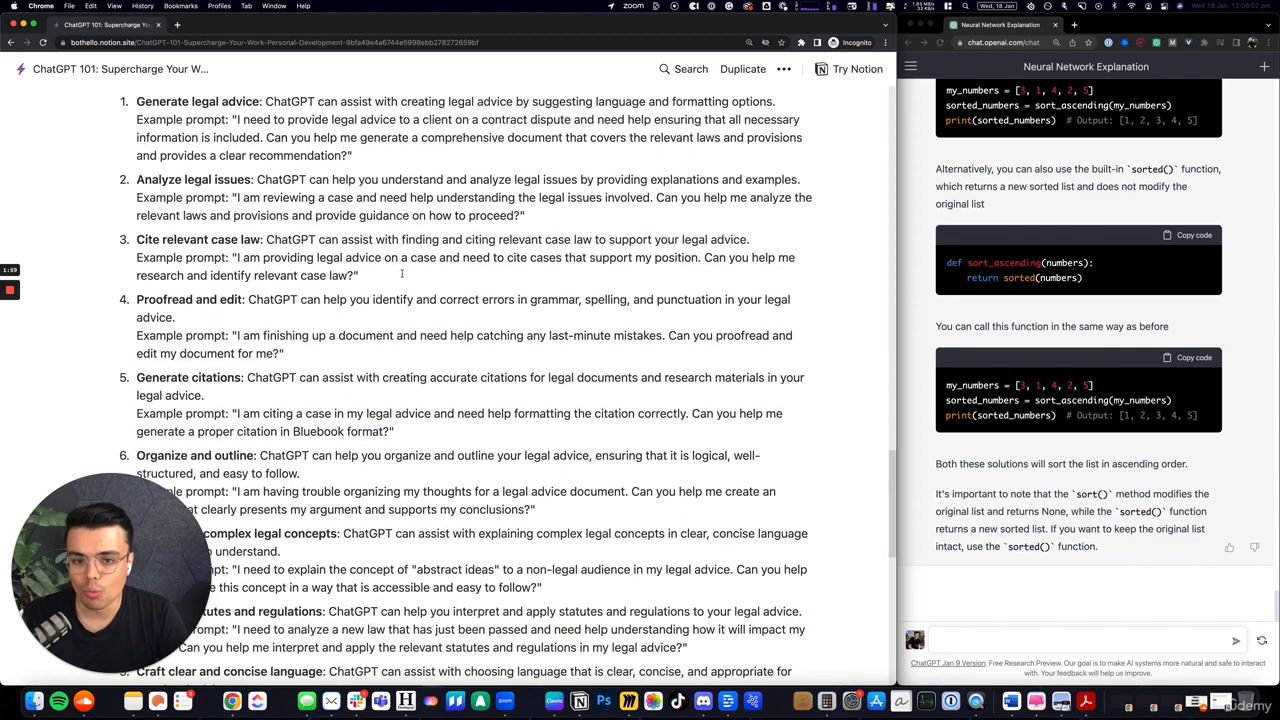
scroll(402, 270, "down", 1)
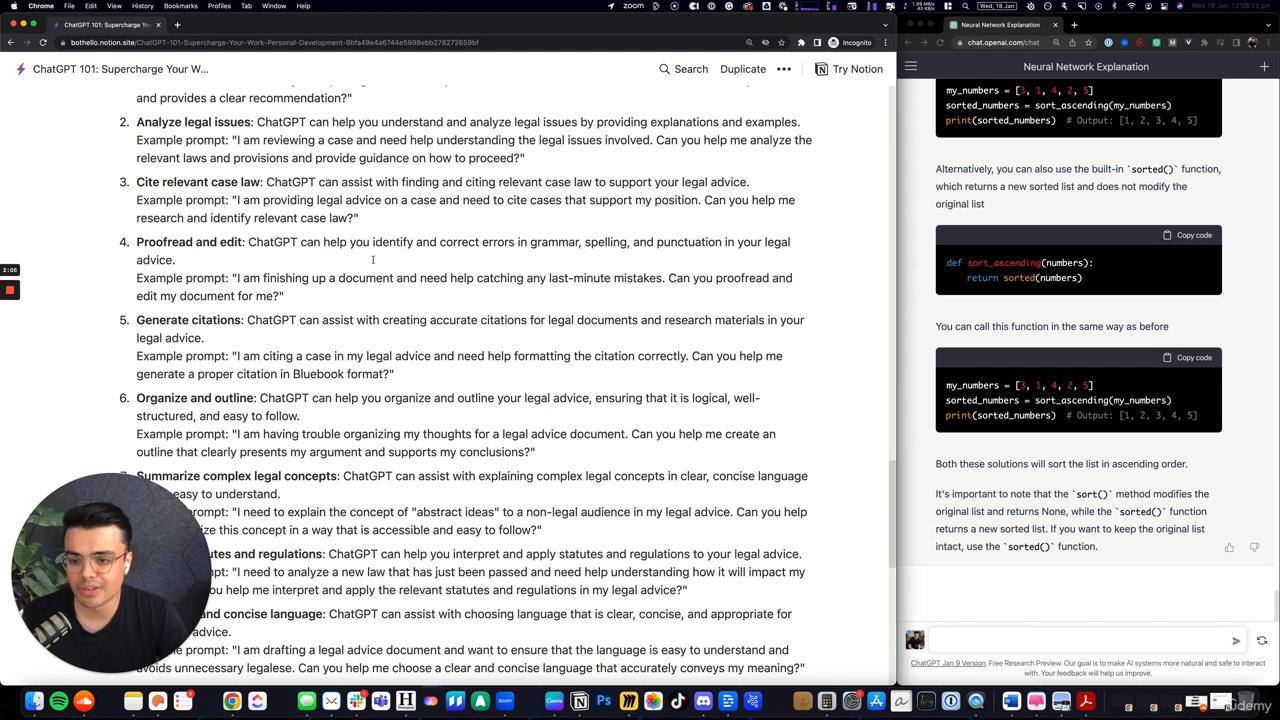
scroll(373, 260, "down", 3)
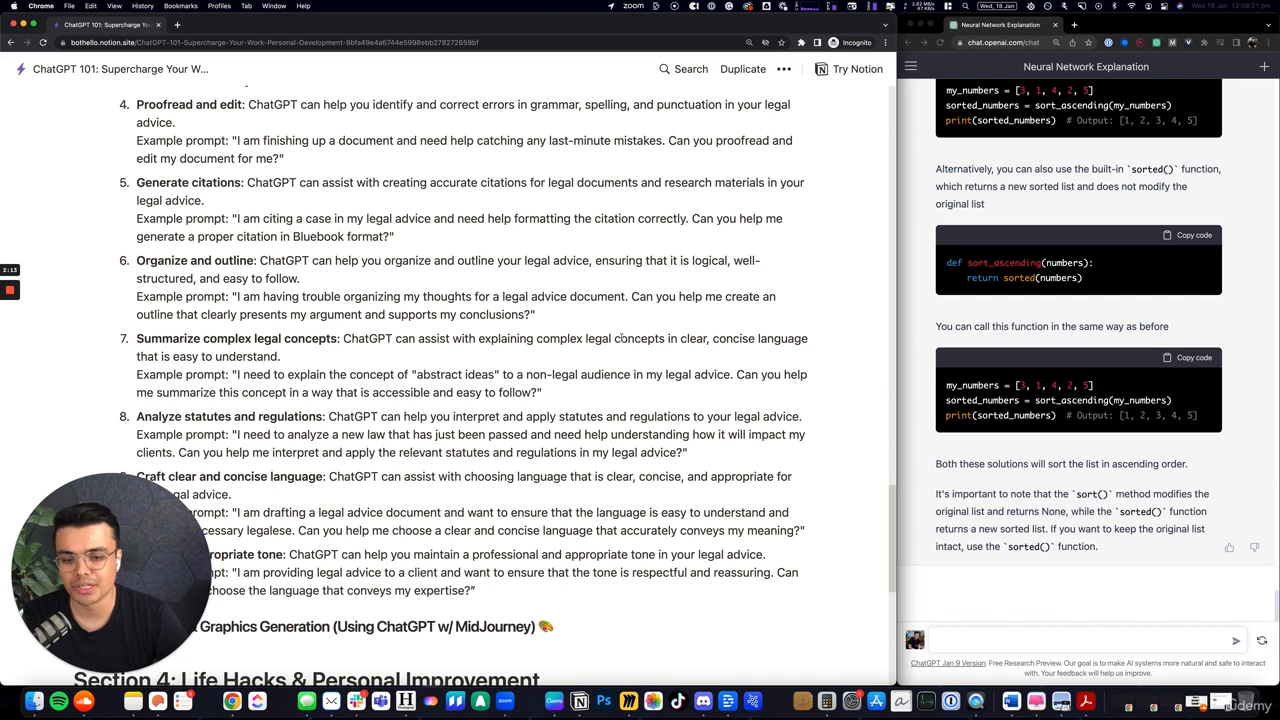
scroll(573, 312, "down", 2)
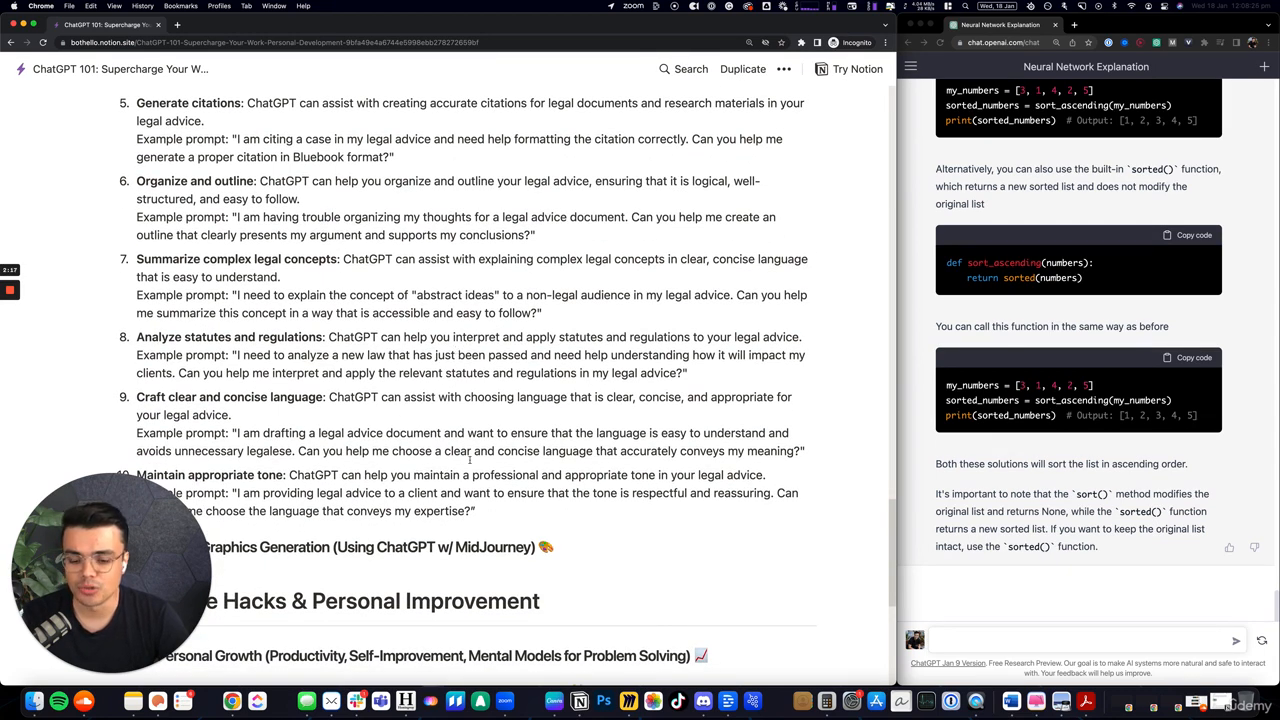
scroll(686, 457, "down", 1)
left_click_drag(477, 491, 330, 431)
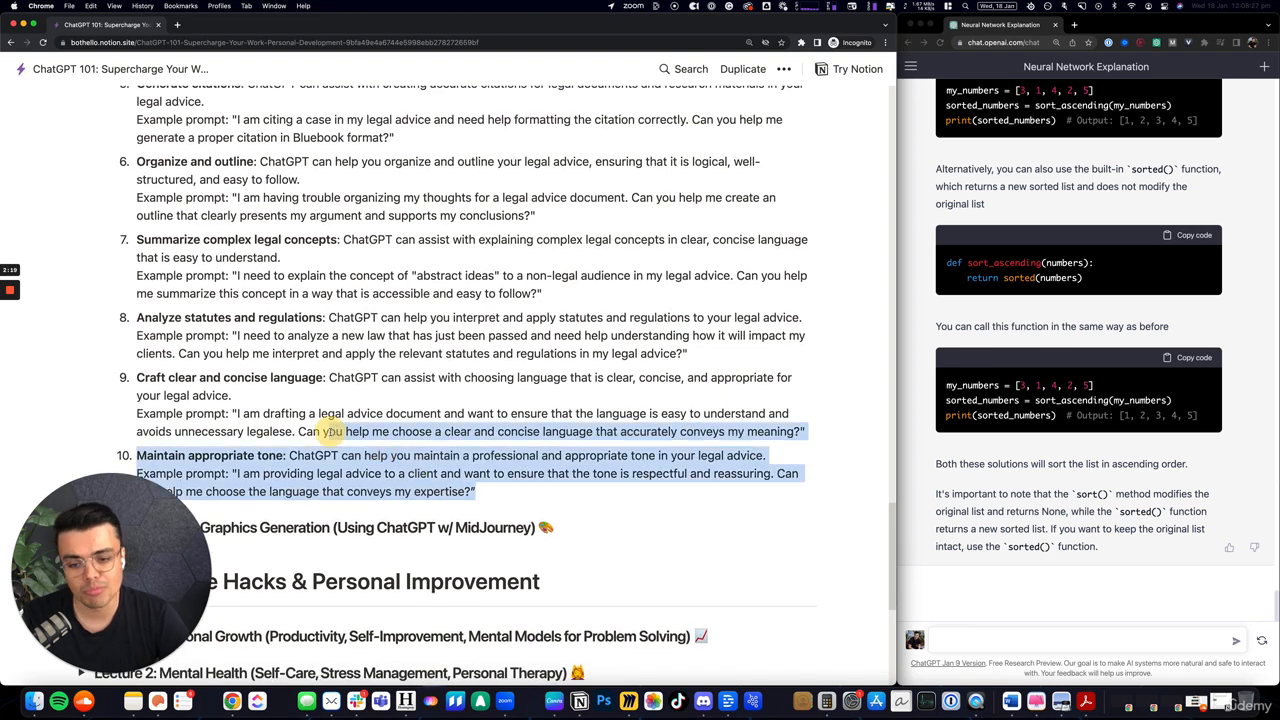
left_click(443, 465)
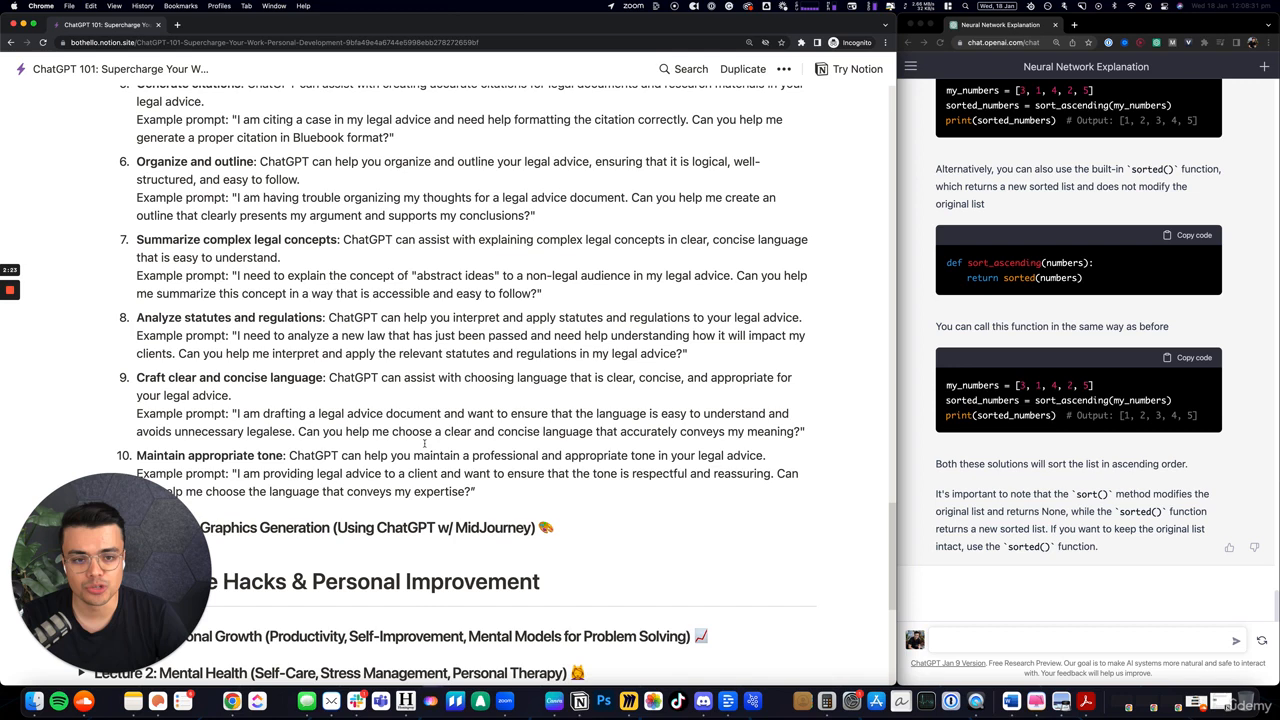
scroll(424, 443, "up", 3)
scroll(406, 446, "up", 5)
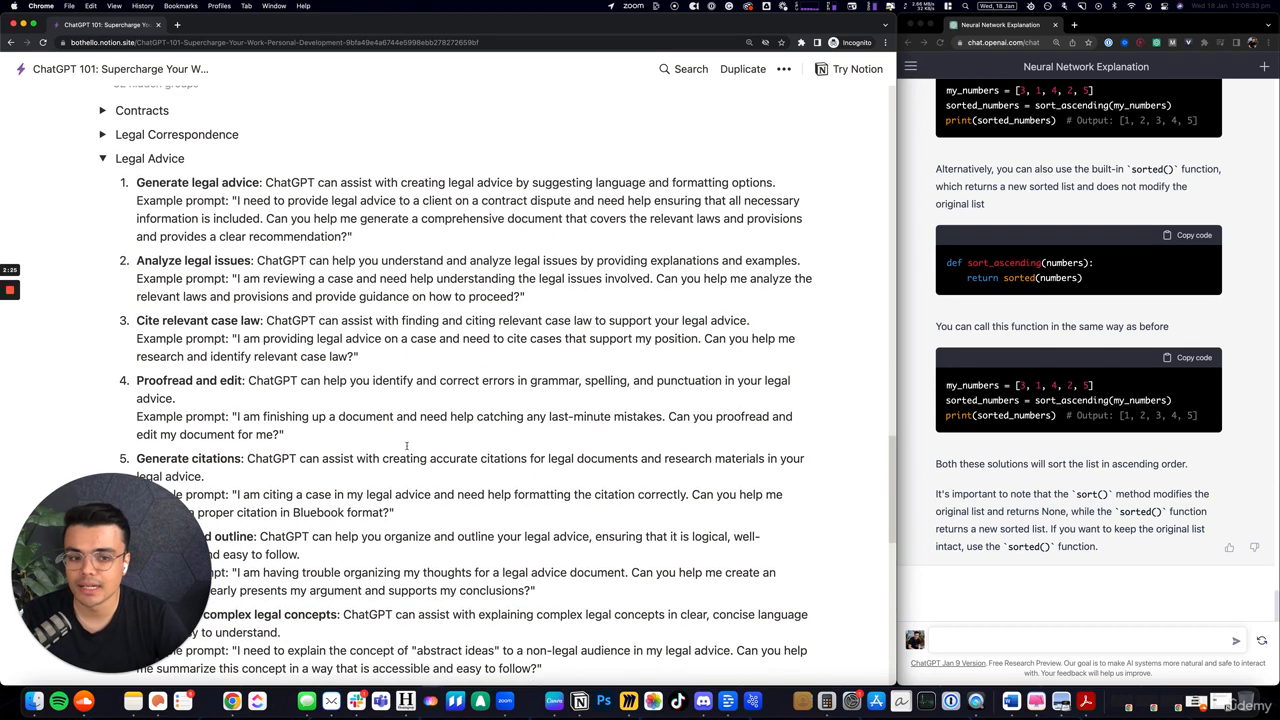
left_click(102, 158)
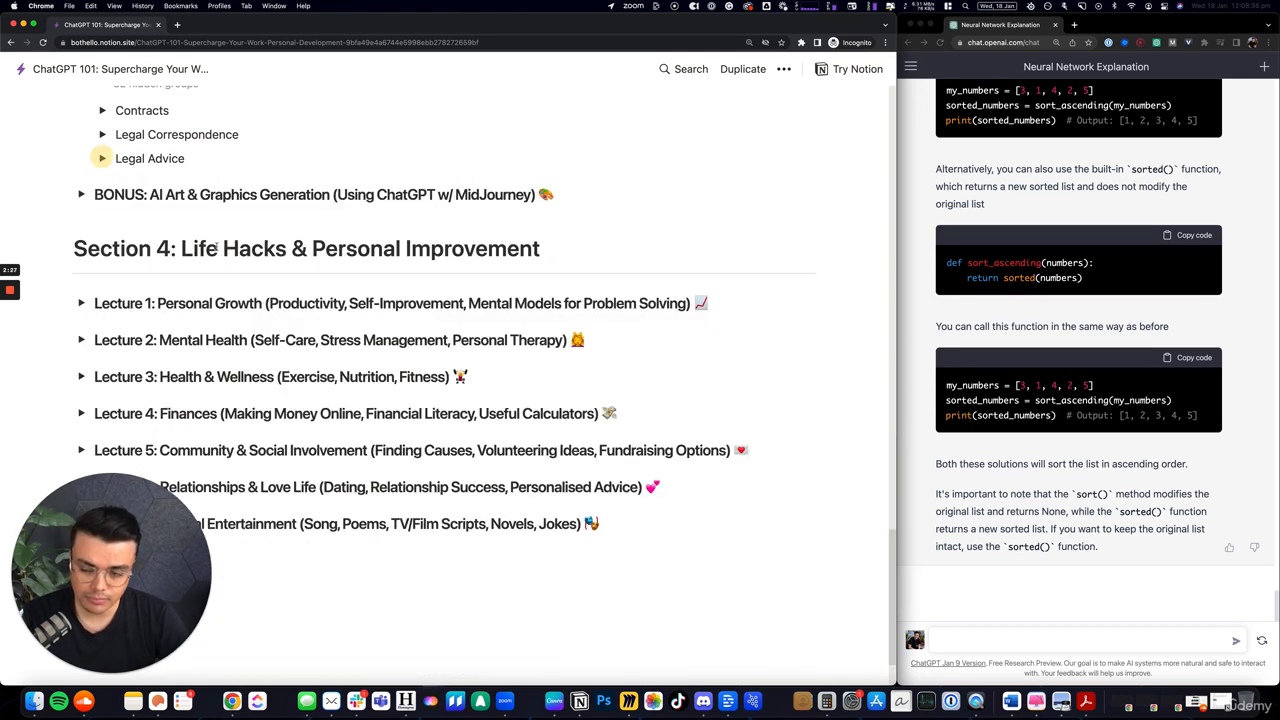
scroll(353, 246, "up", 2)
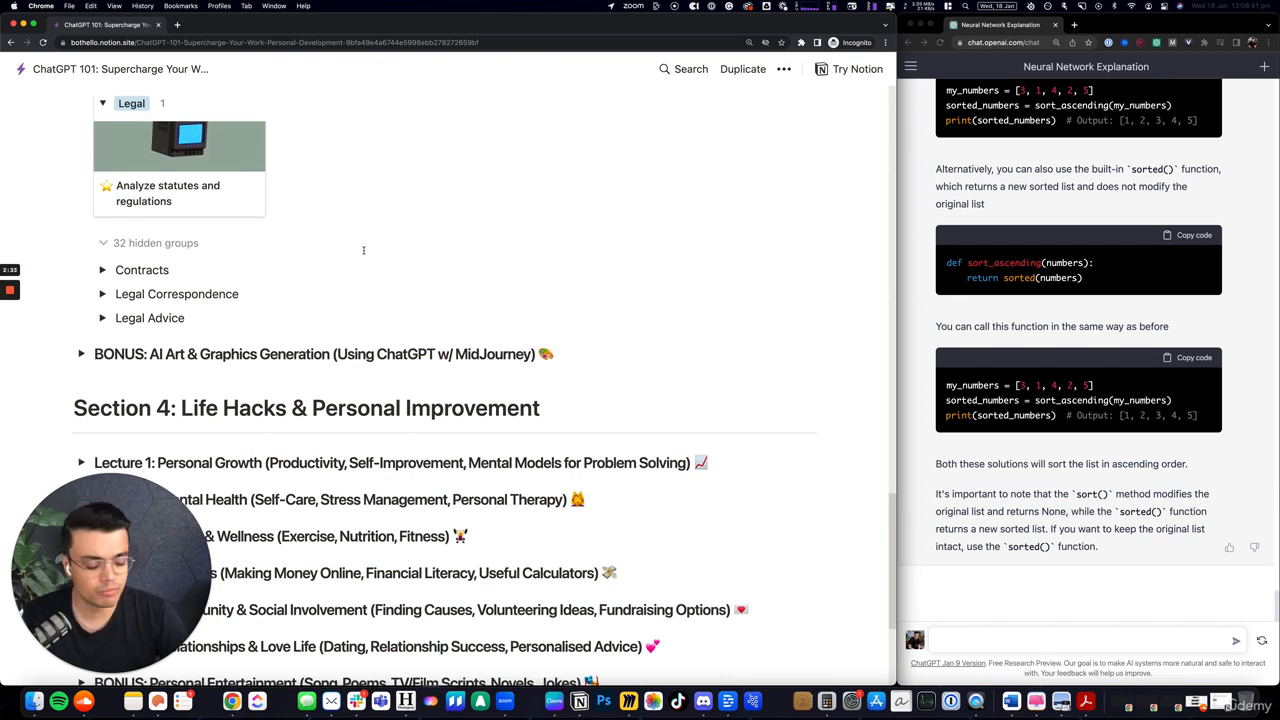
scroll(363, 250, "up", 2)
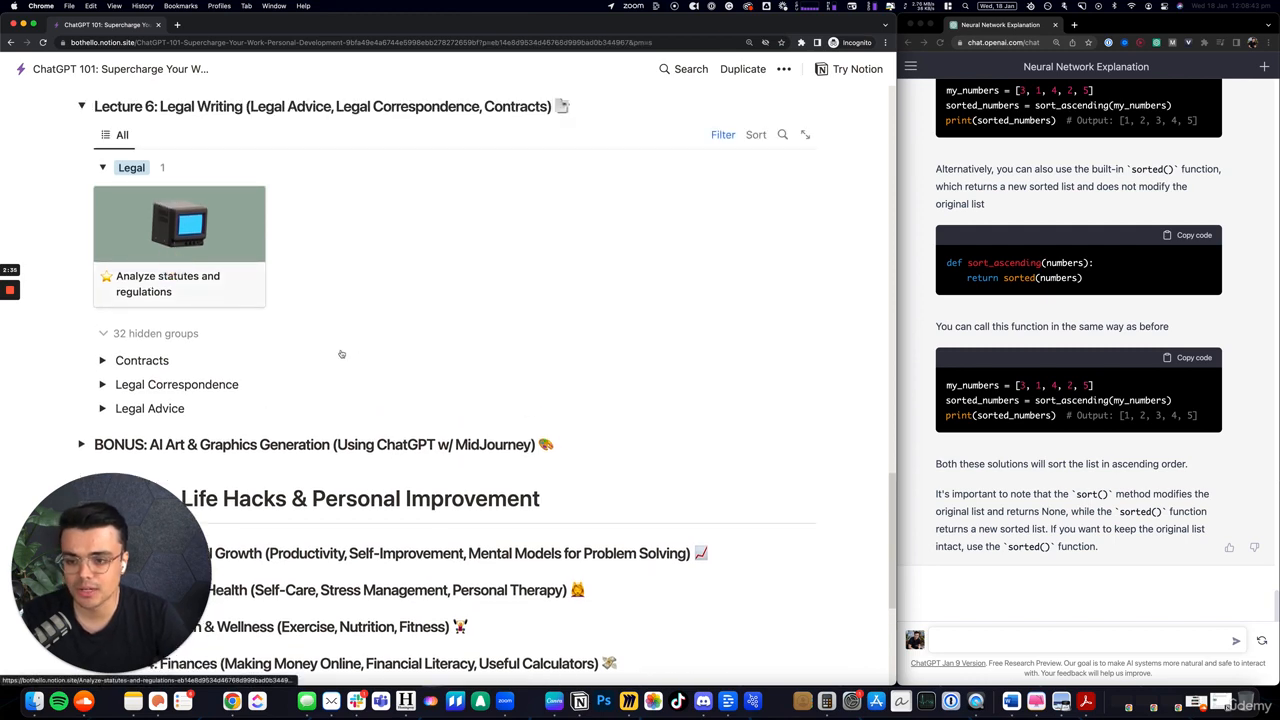
- View the Analyze statutes and regulations prompt page in side peek
left_click(200, 280)
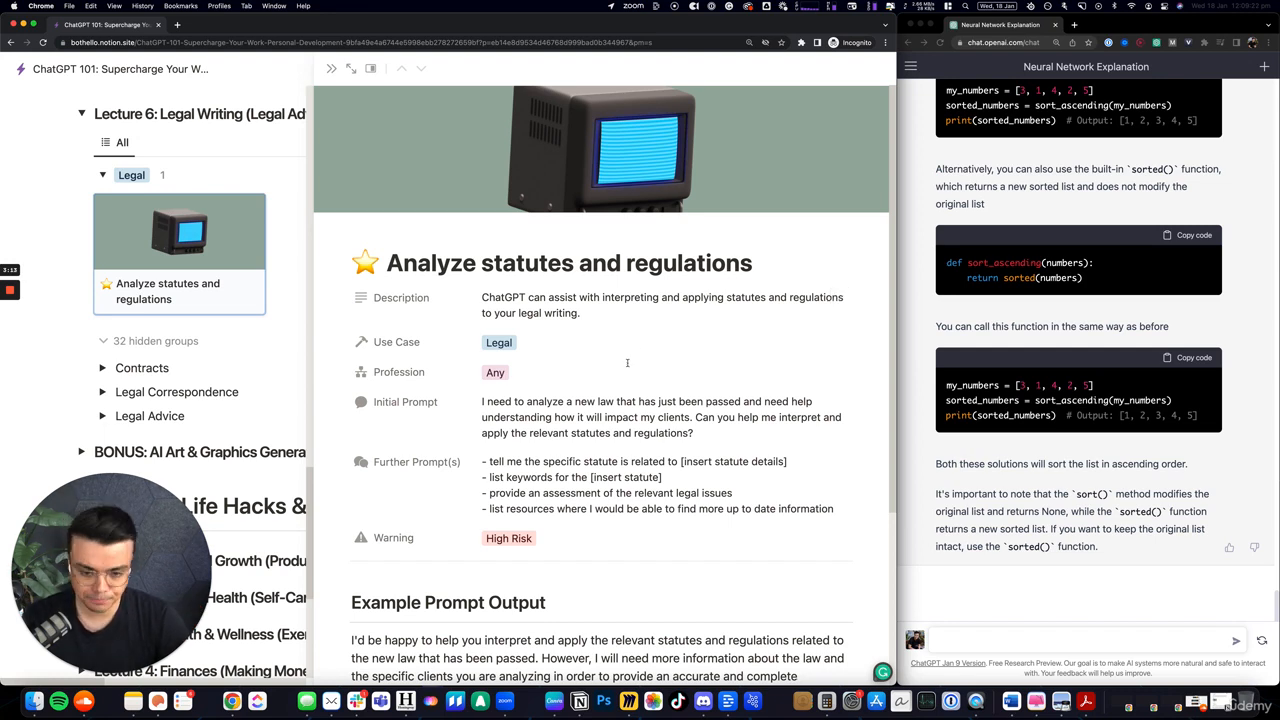
scroll(703, 380, "down", 1)
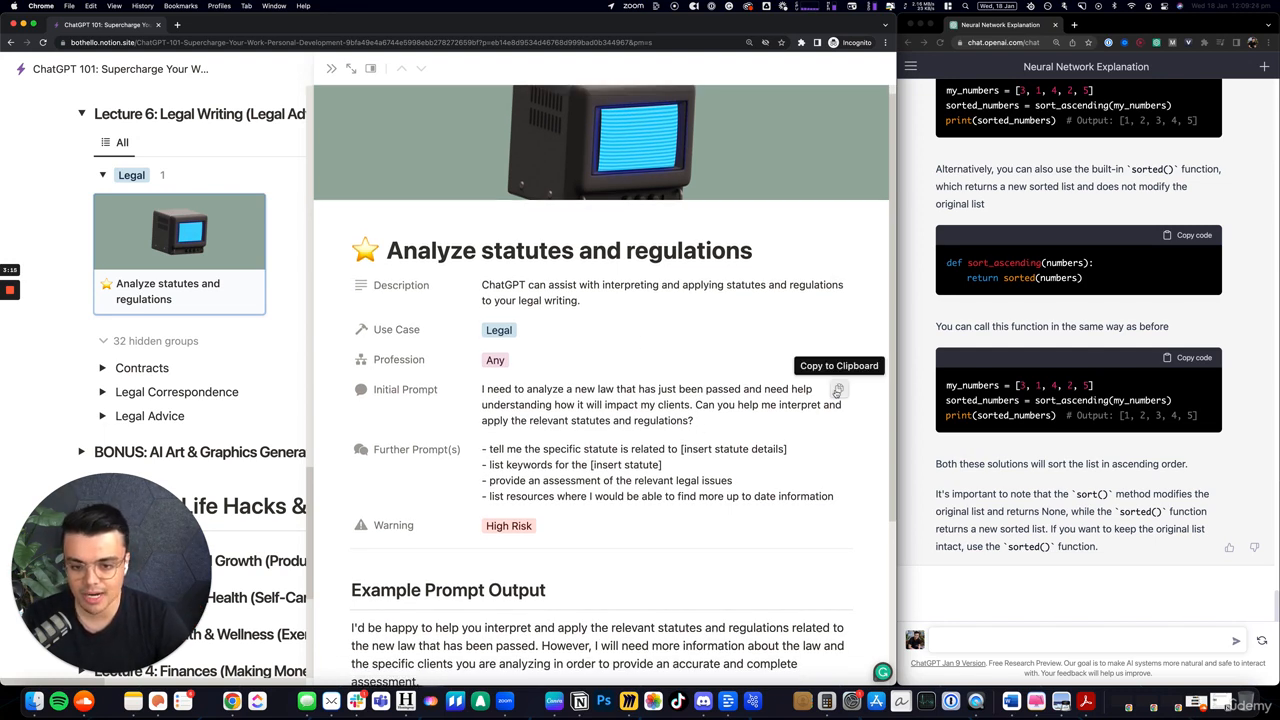
- Copy the Initial Prompt on interpreting a new law and send it to ChatGPT
left_click(839, 388)
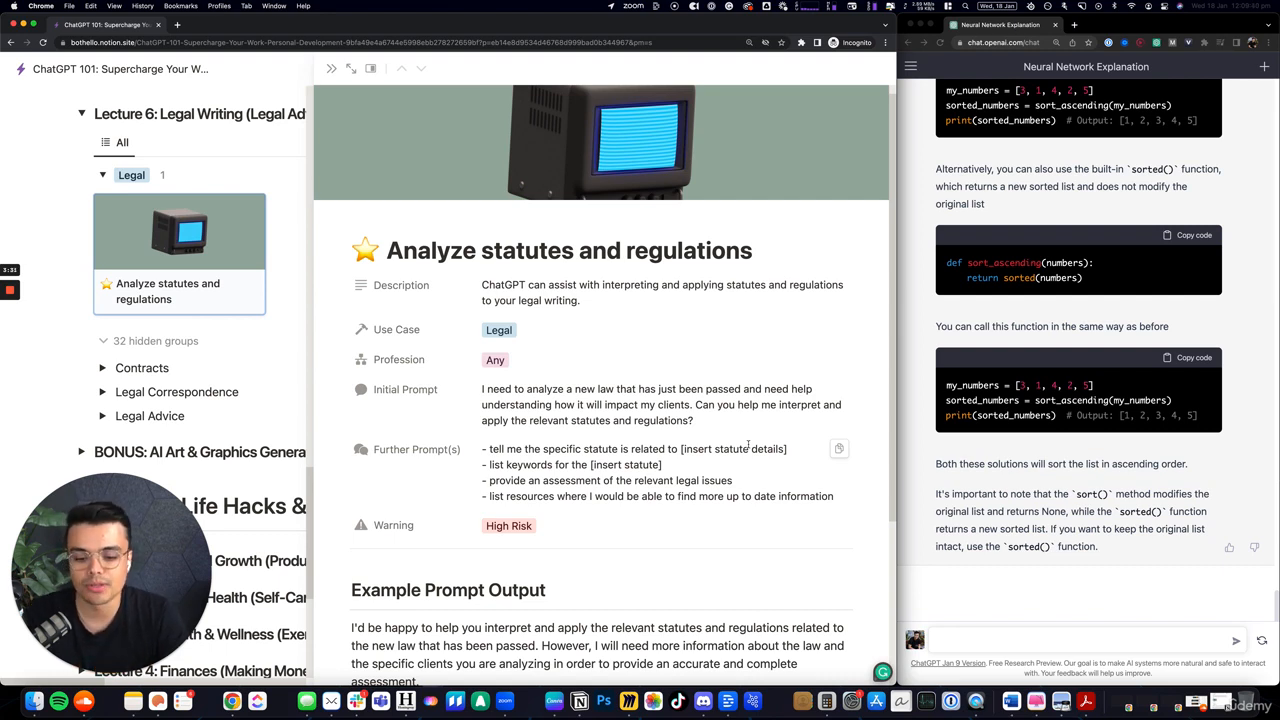
left_click(1037, 644)
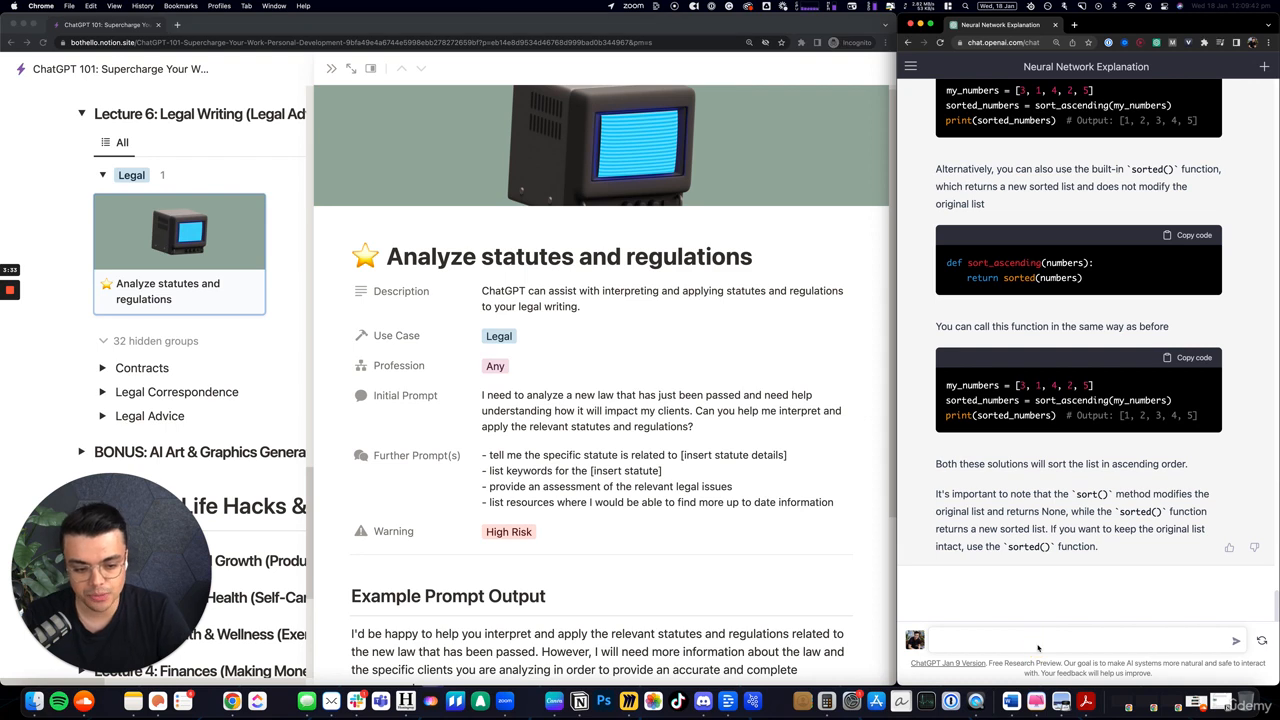
key("super+v")
key("Return")
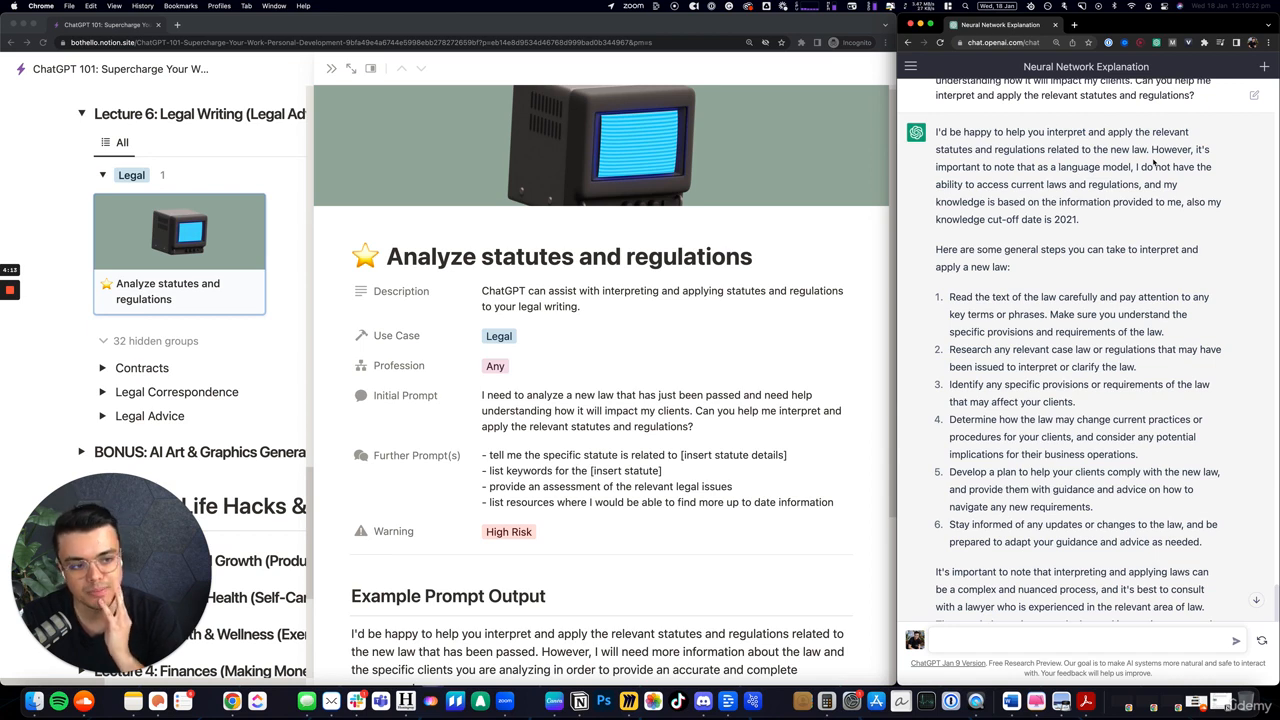
right_click(1130, 258)
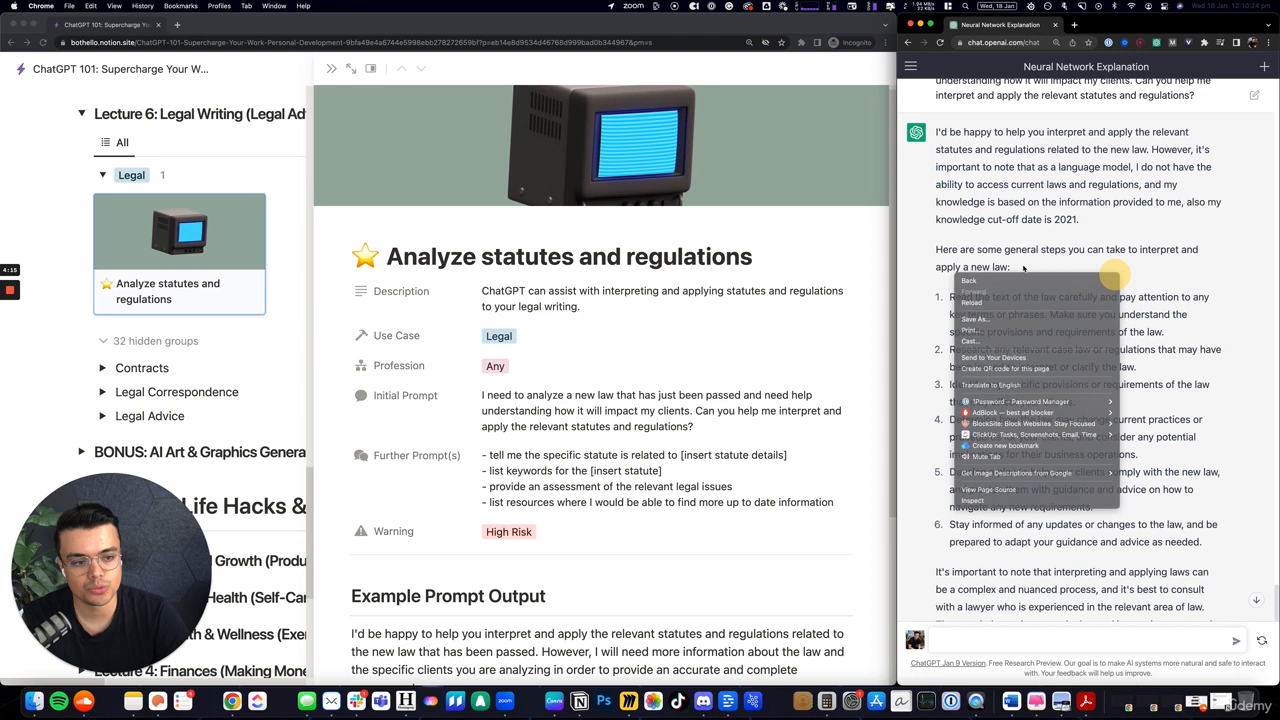
left_click(1040, 265)
scroll(1040, 262, "down", 1)
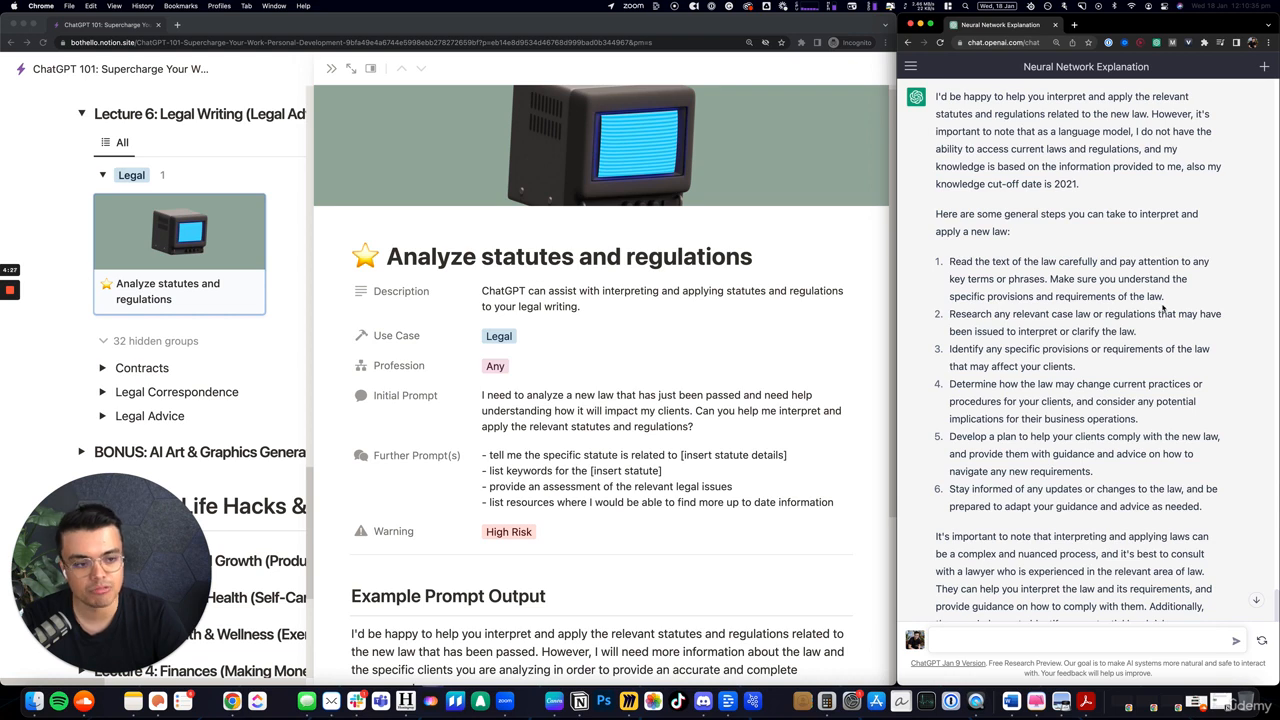
scroll(1127, 343, "down", 1)
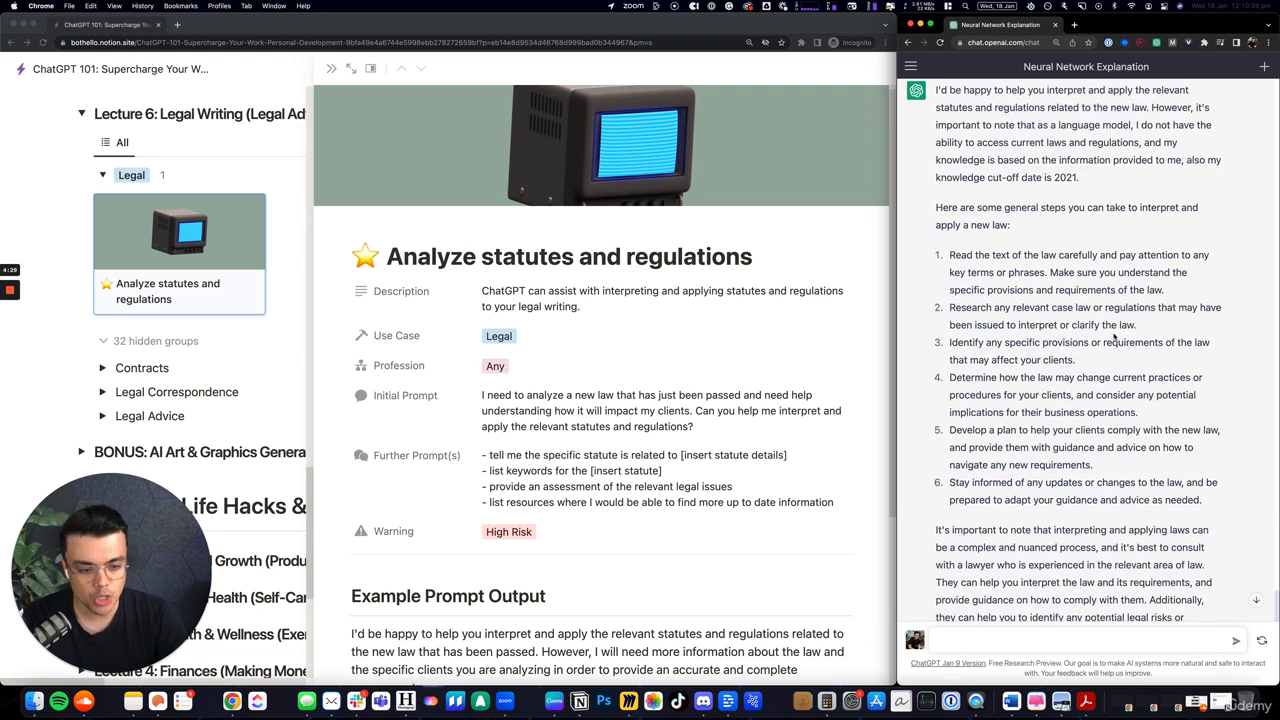
scroll(1114, 337, "down", 3)
right_click(1044, 304)
left_click(1003, 236)
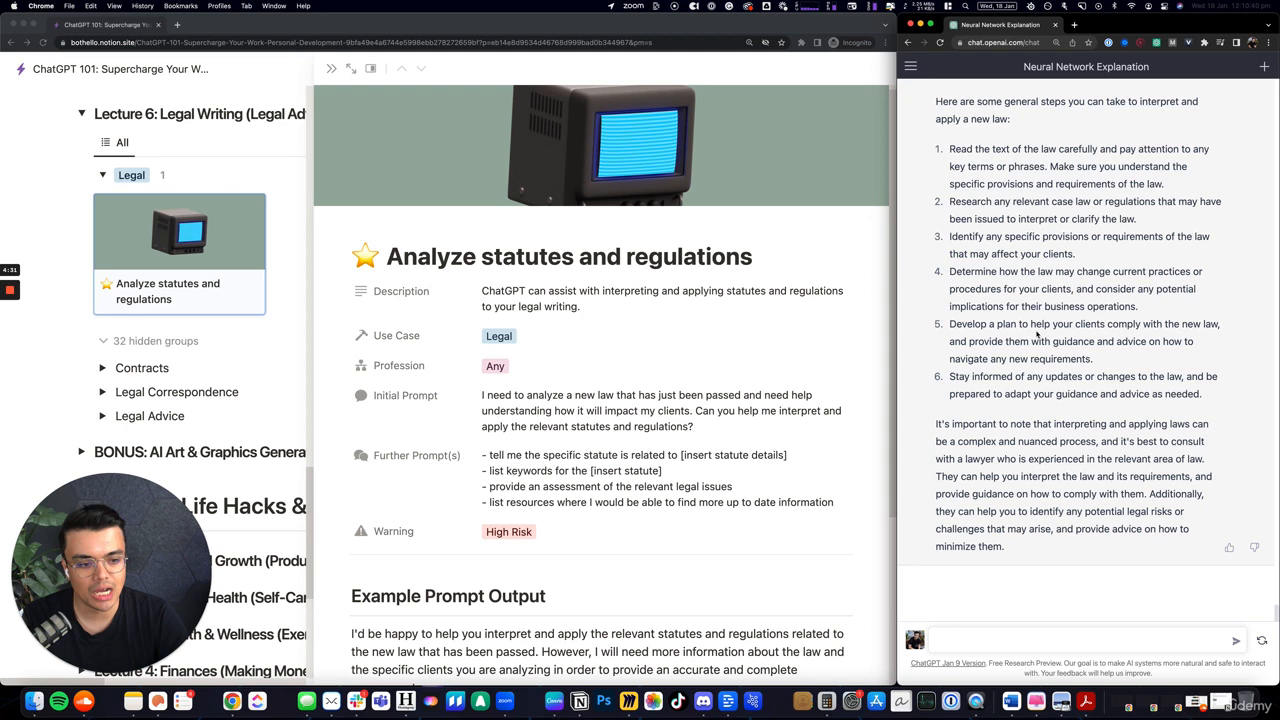
left_click_drag(936, 427, 1071, 529)
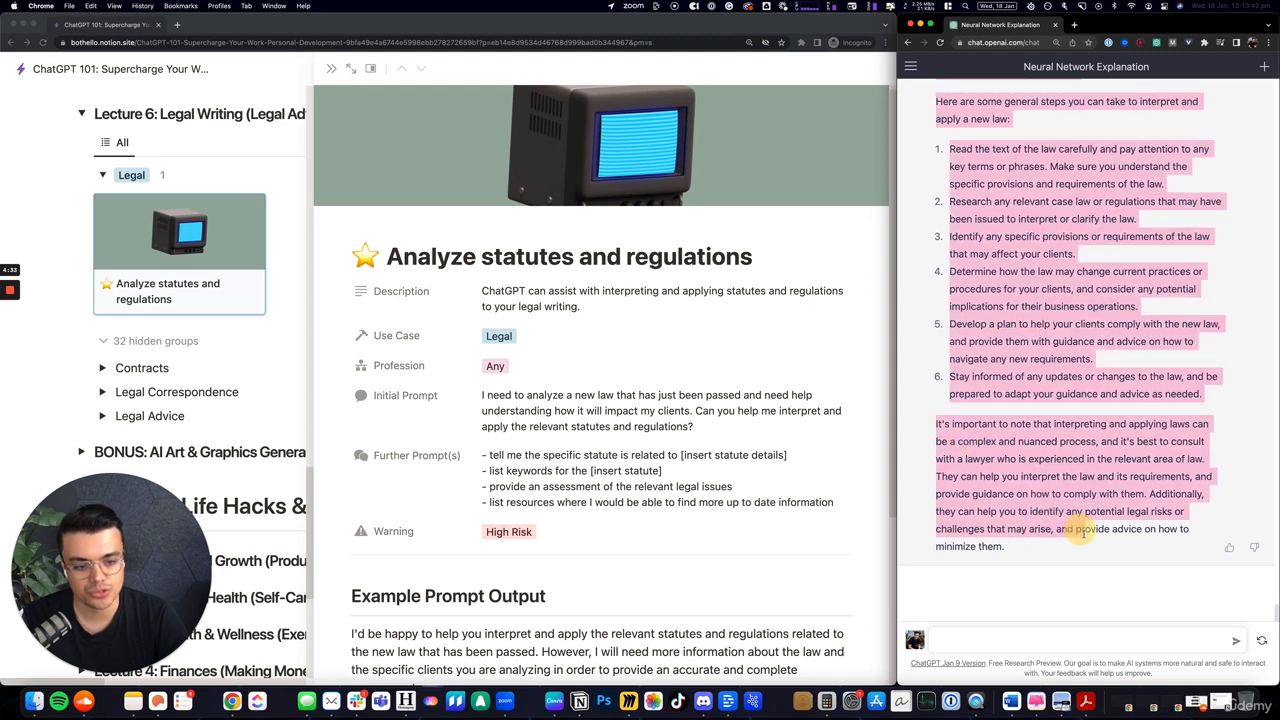
left_click(1080, 534)
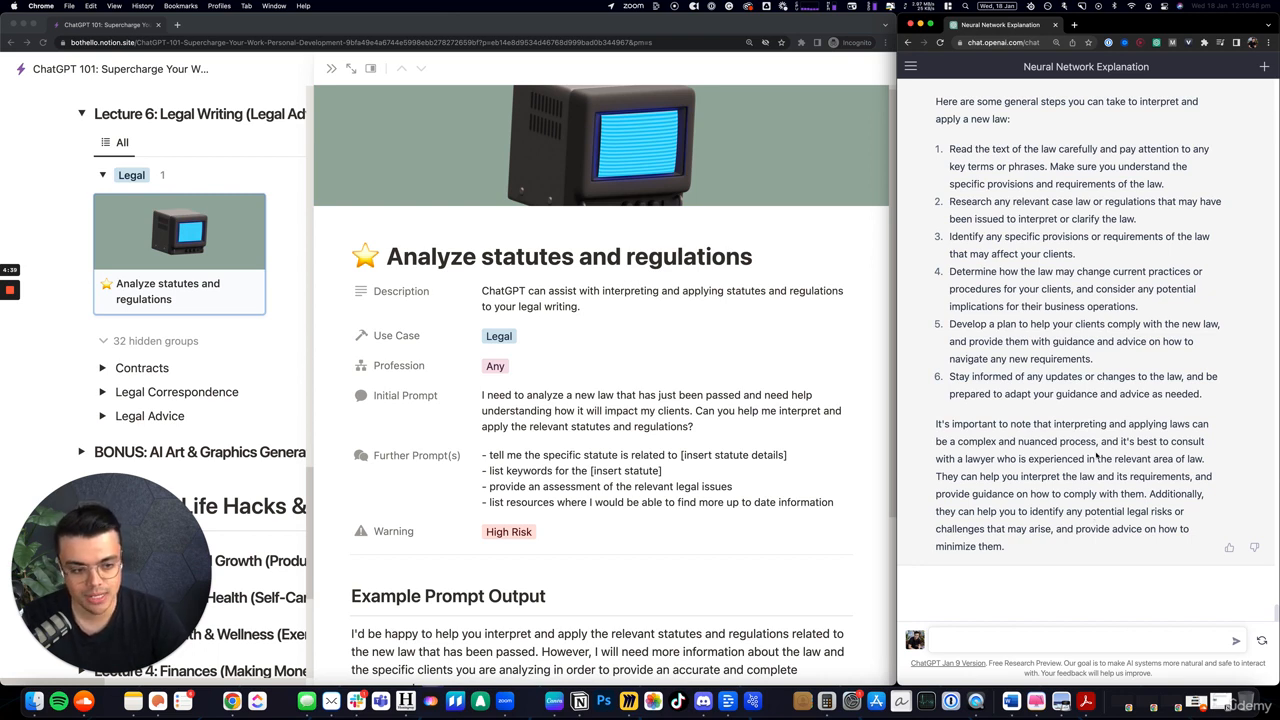
left_click_drag(936, 459, 1206, 459)
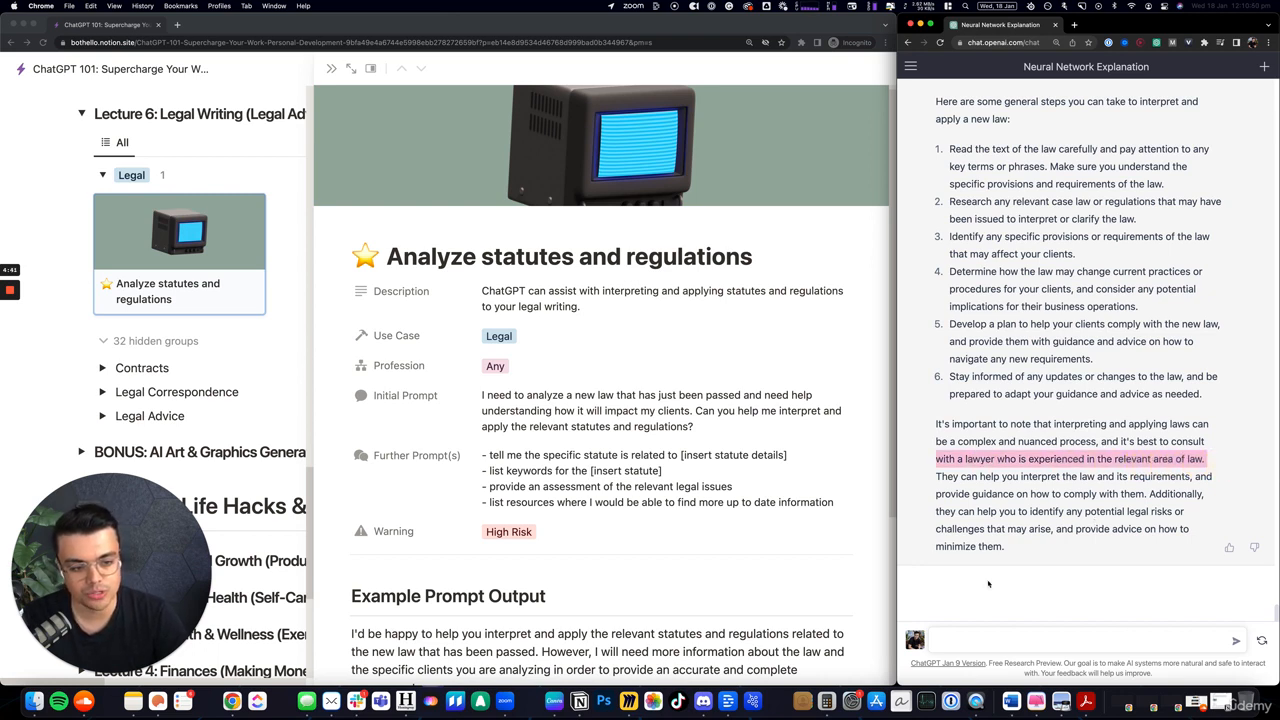
left_click(1084, 529)
scroll(1025, 395, "up", 1)
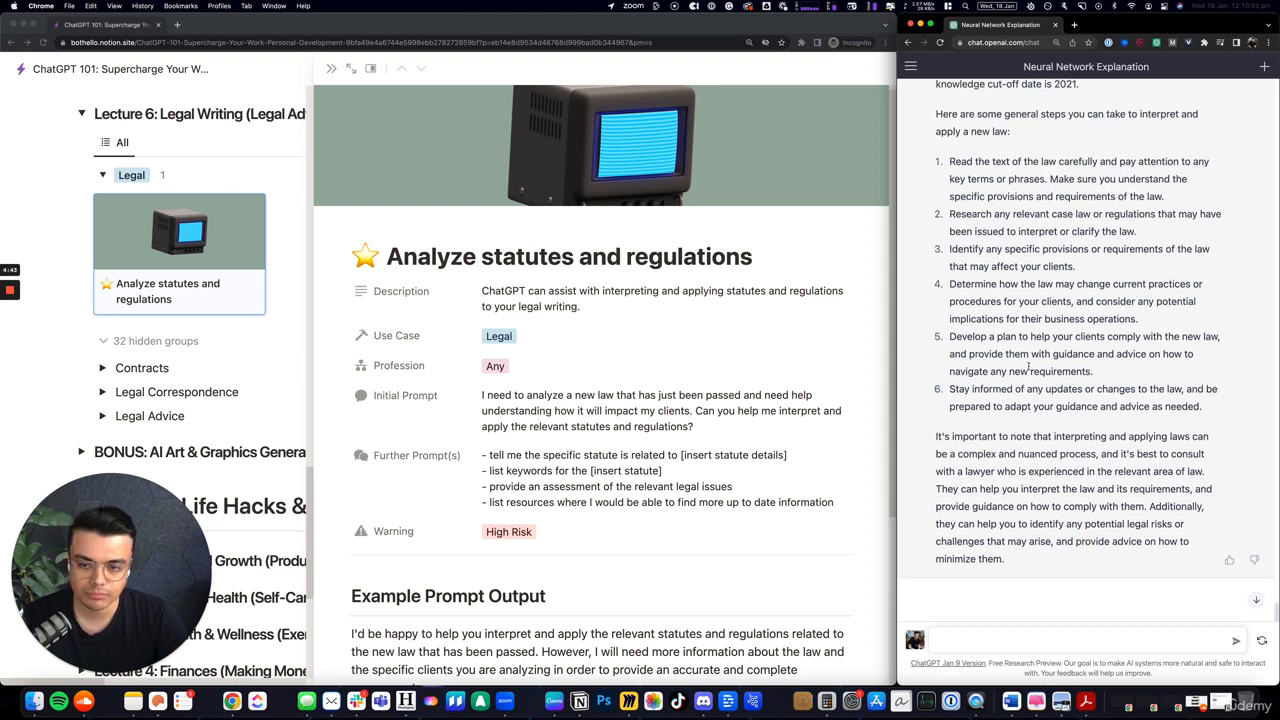
scroll(573, 489, "down", 1)
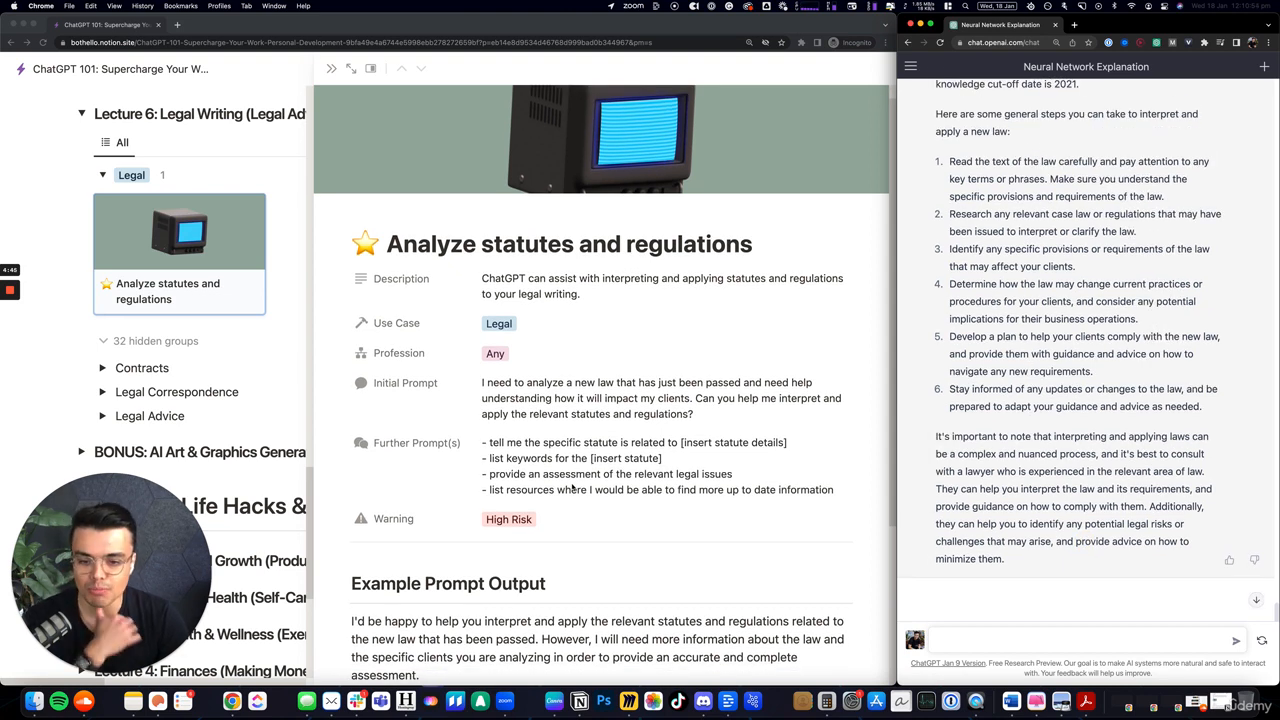
left_click_drag(598, 440, 530, 442)
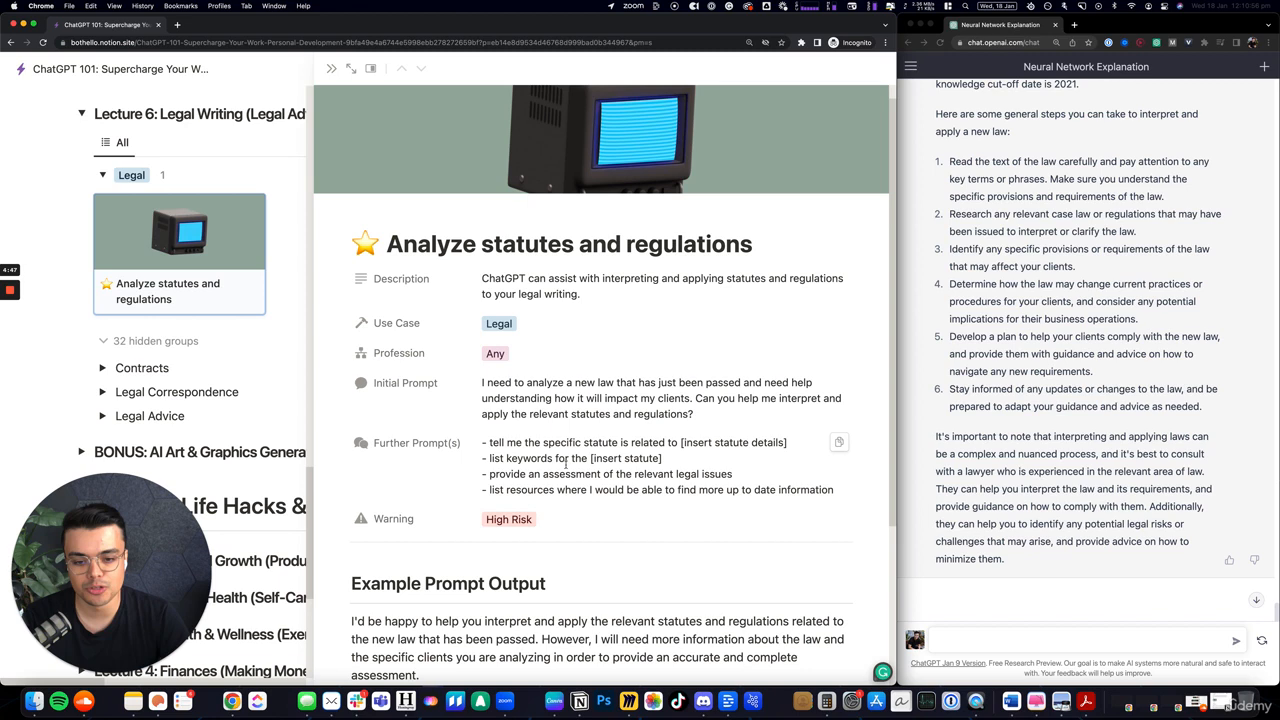
mouse_move(660, 398)
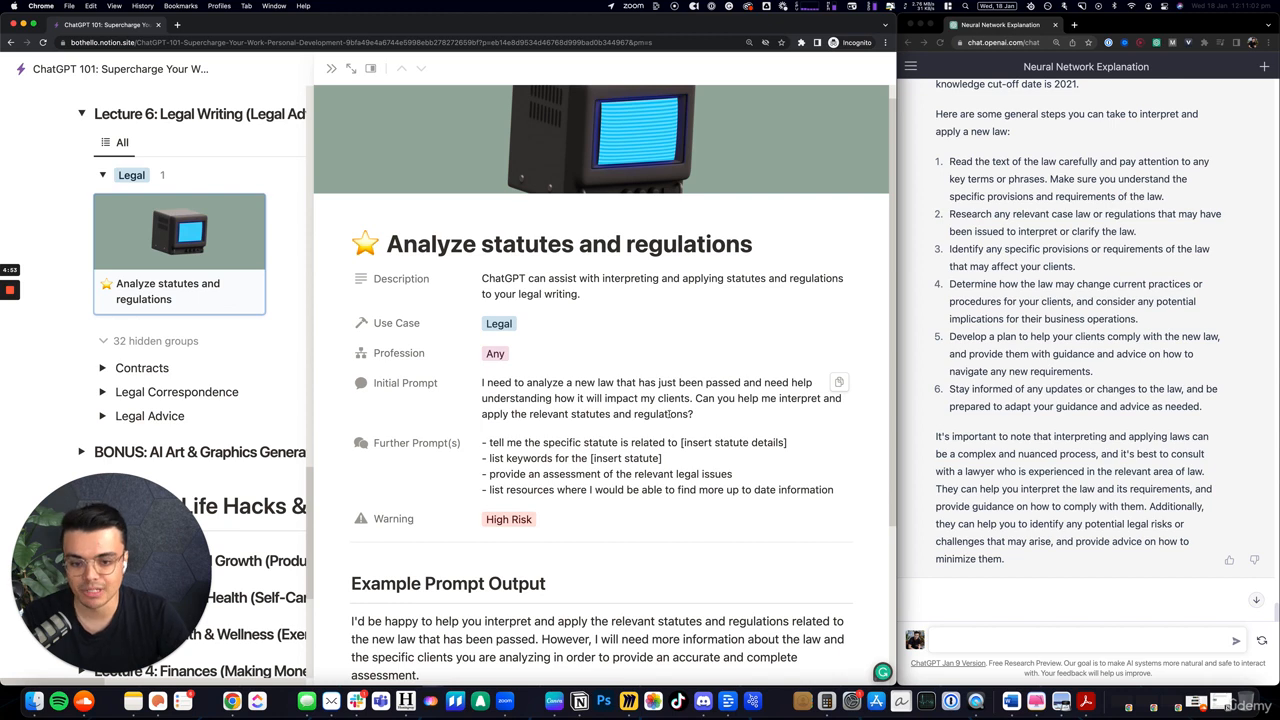
scroll(717, 448, "down", 1)
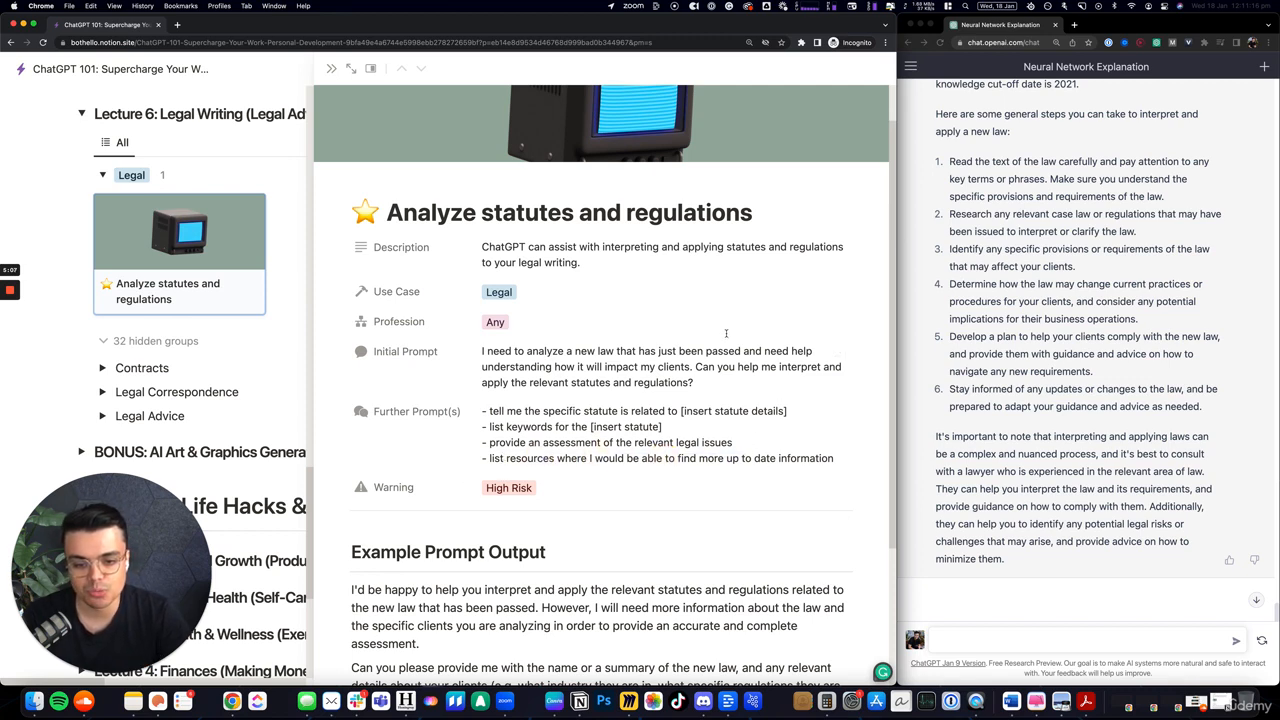
scroll(733, 363, "up", 1)
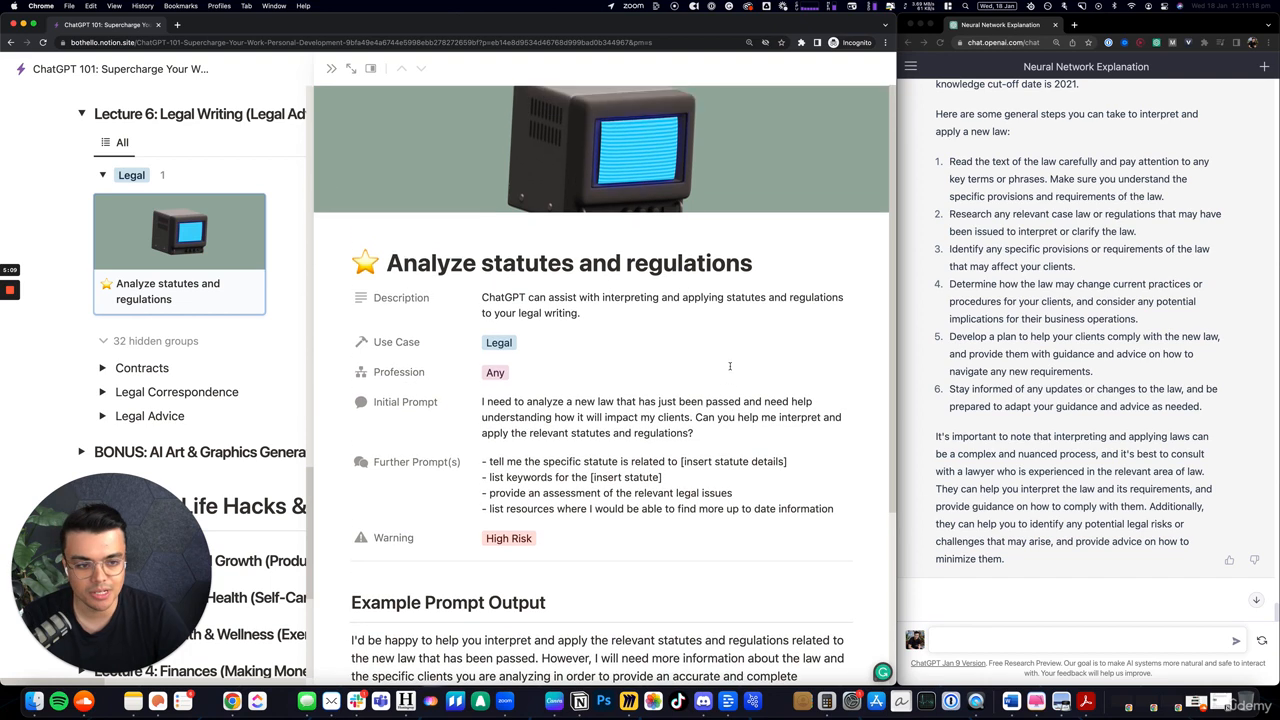
scroll(1089, 345, "up", 2)
right_click(1068, 344)
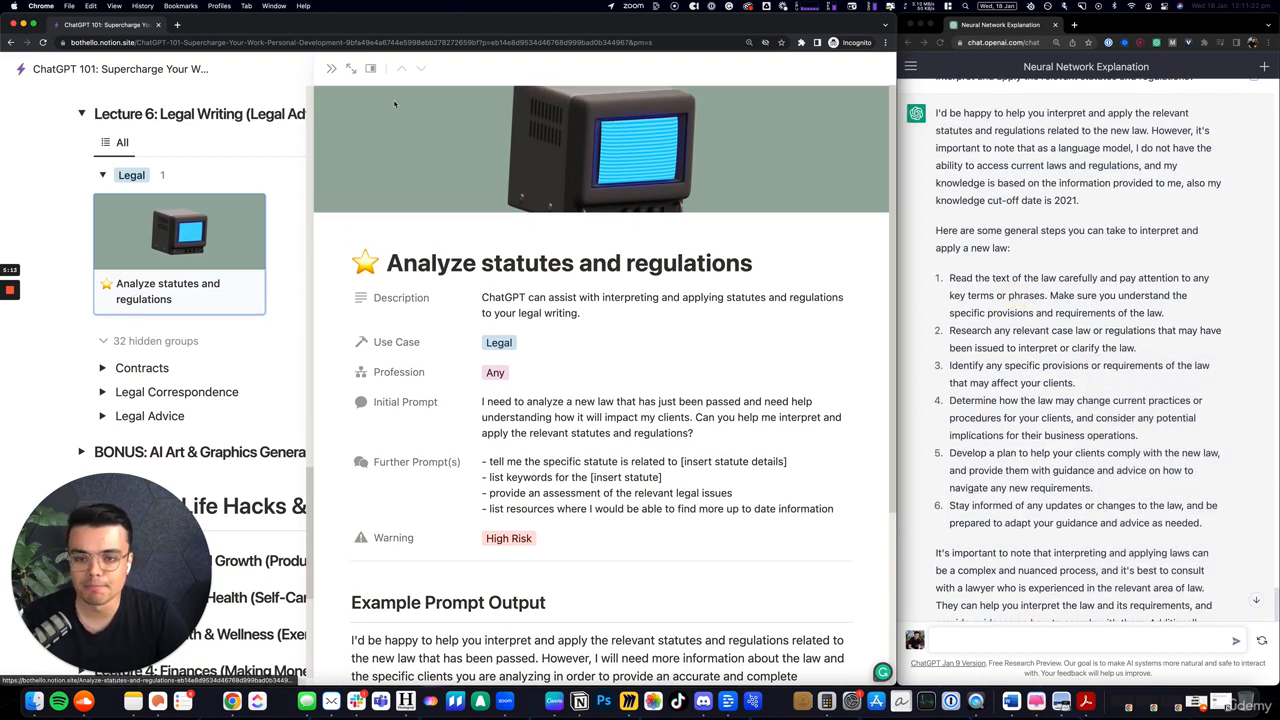
- Expand the Contracts group and close the side peek to show its full prompt list
left_click(102, 368)
scroll(150, 370, "down", 2)
left_click(329, 69)
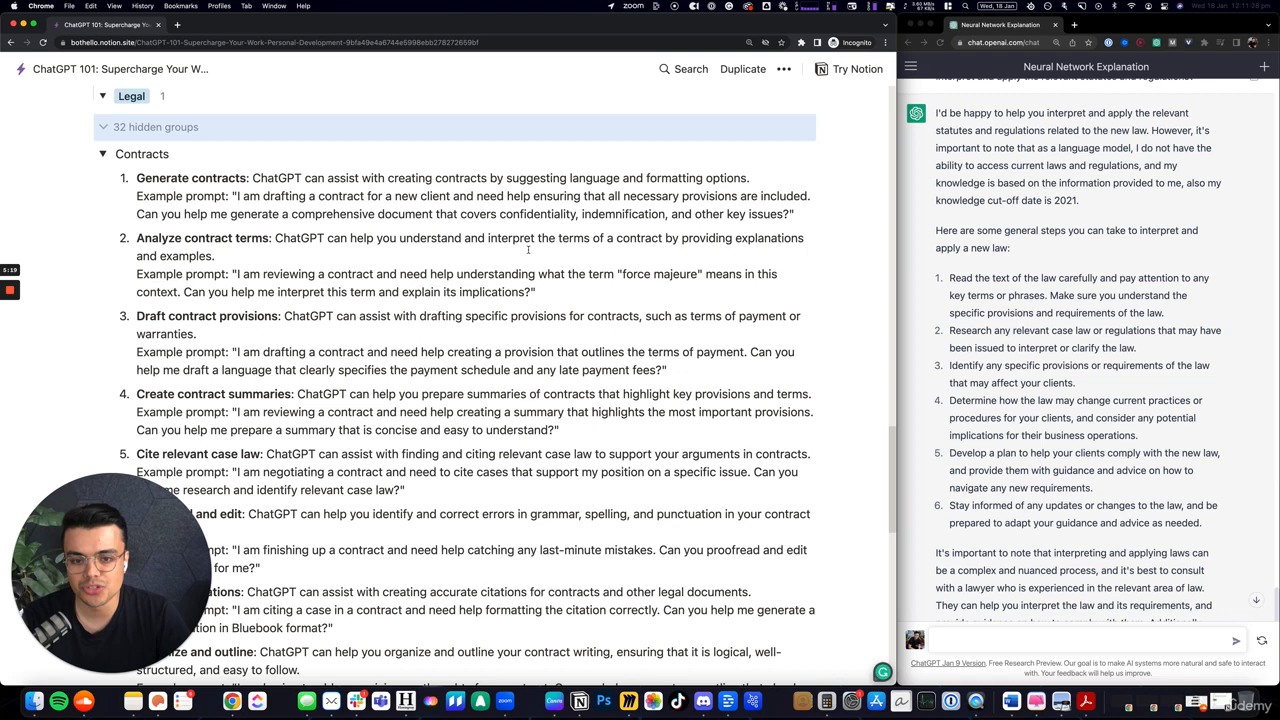
scroll(528, 260, "down", 1)
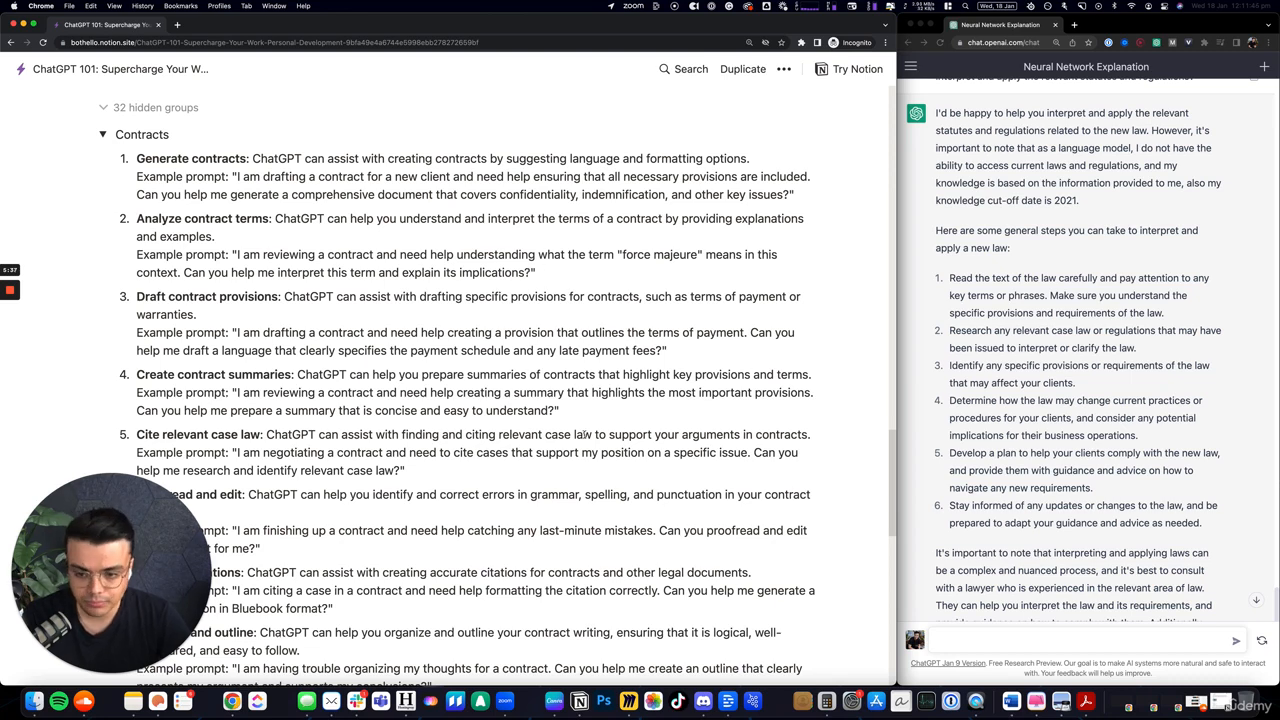
scroll(585, 434, "down", 2)
scroll(585, 434, "down", 1)
scroll(586, 431, "up", 3)
scroll(588, 428, "up", 1)
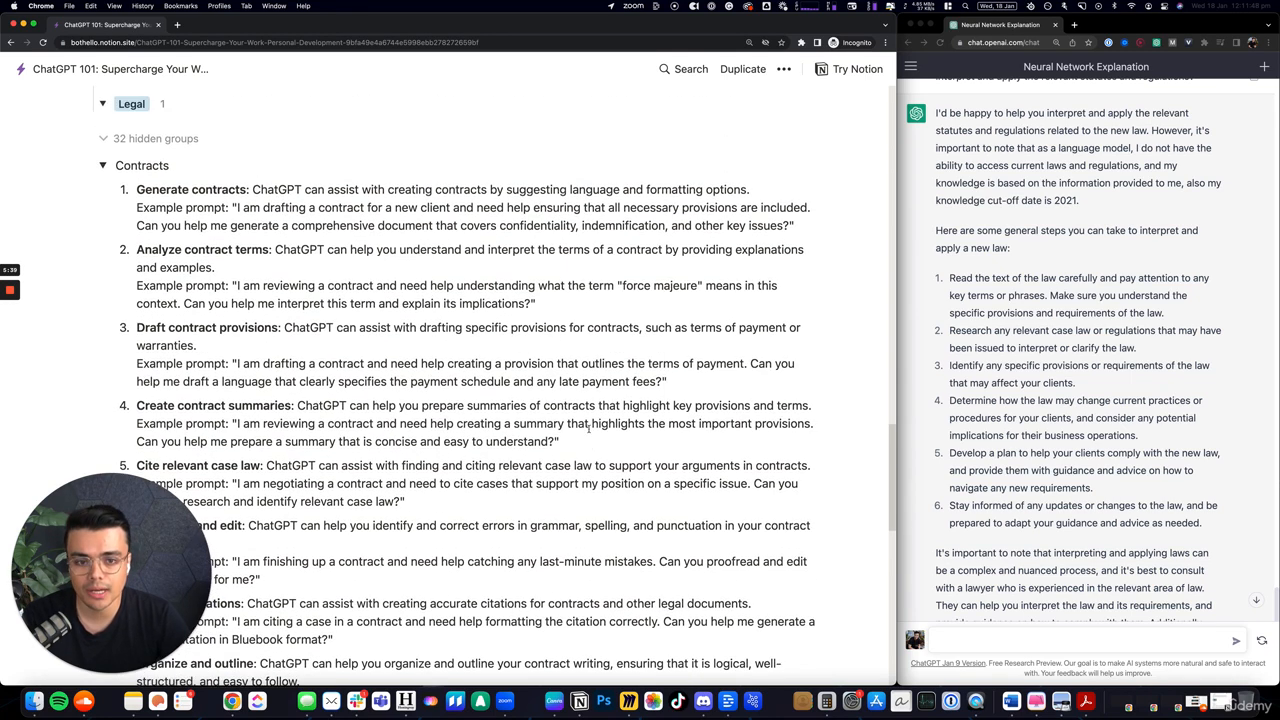